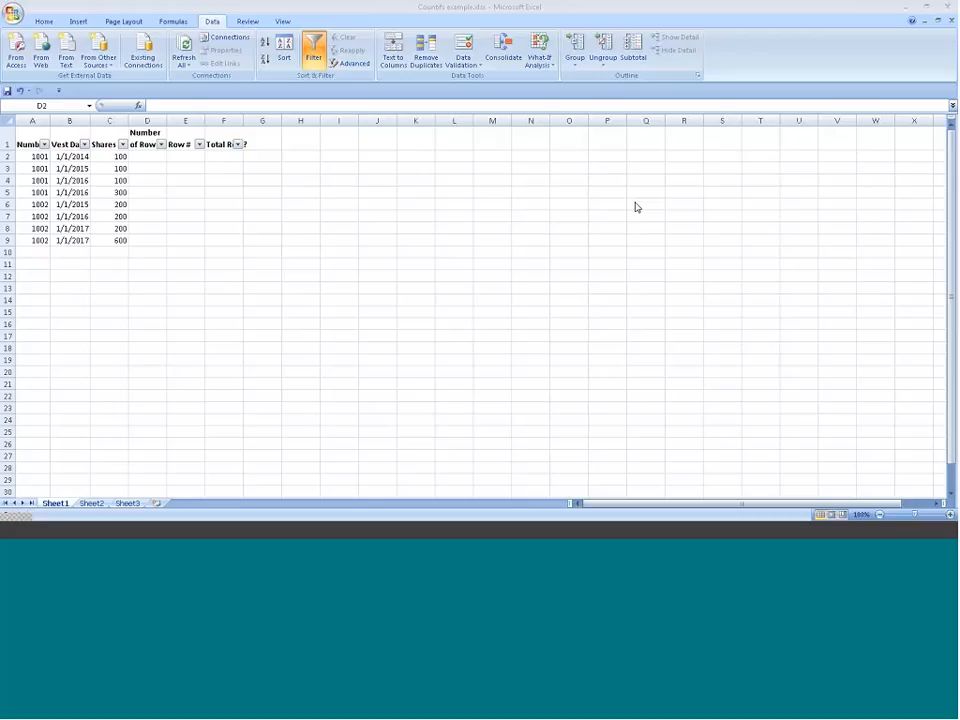
pyautogui.click(150, 158)
pyautogui.click(151, 158)
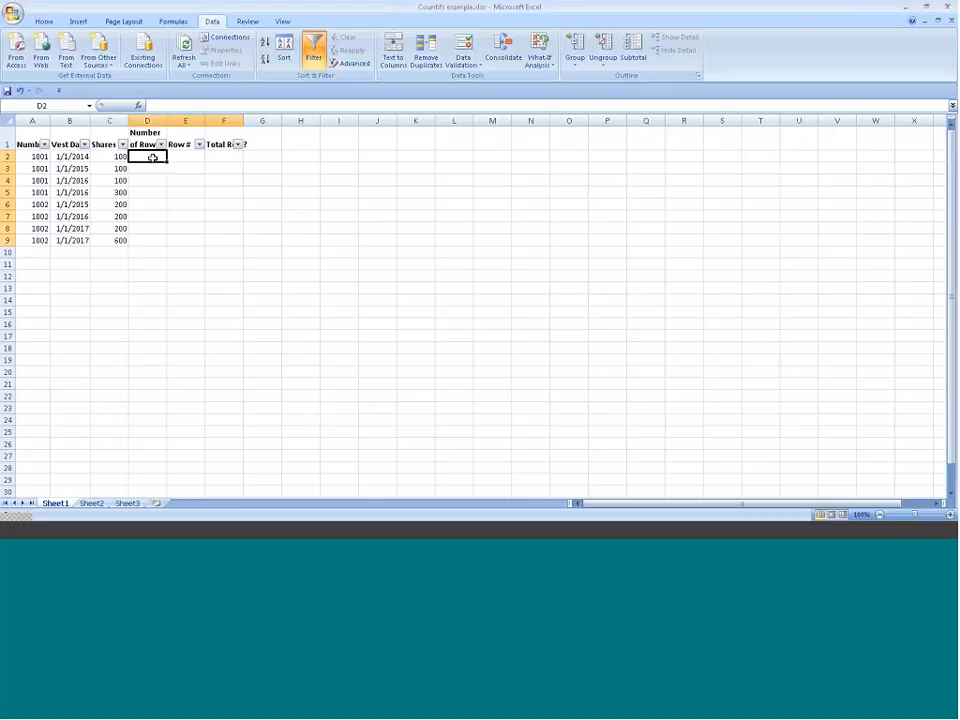
pyautogui.click(6, 192)
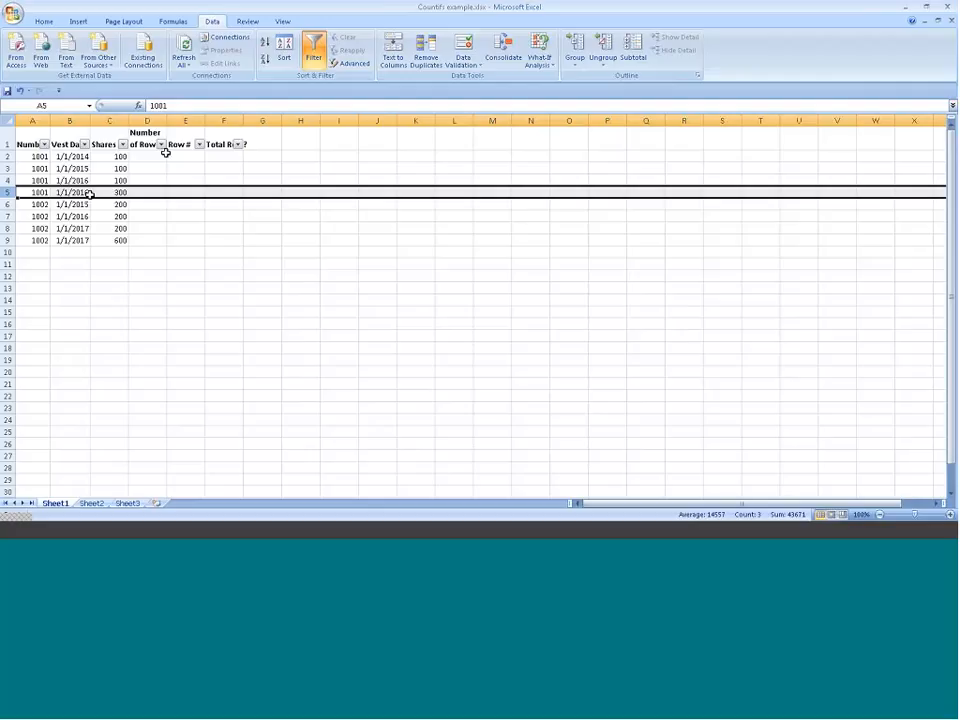
# Step: Enter =COUNTIFS(A:A,A:A) in D2 under Number of Rows and fill it down to D9
pyautogui.click(160, 156)
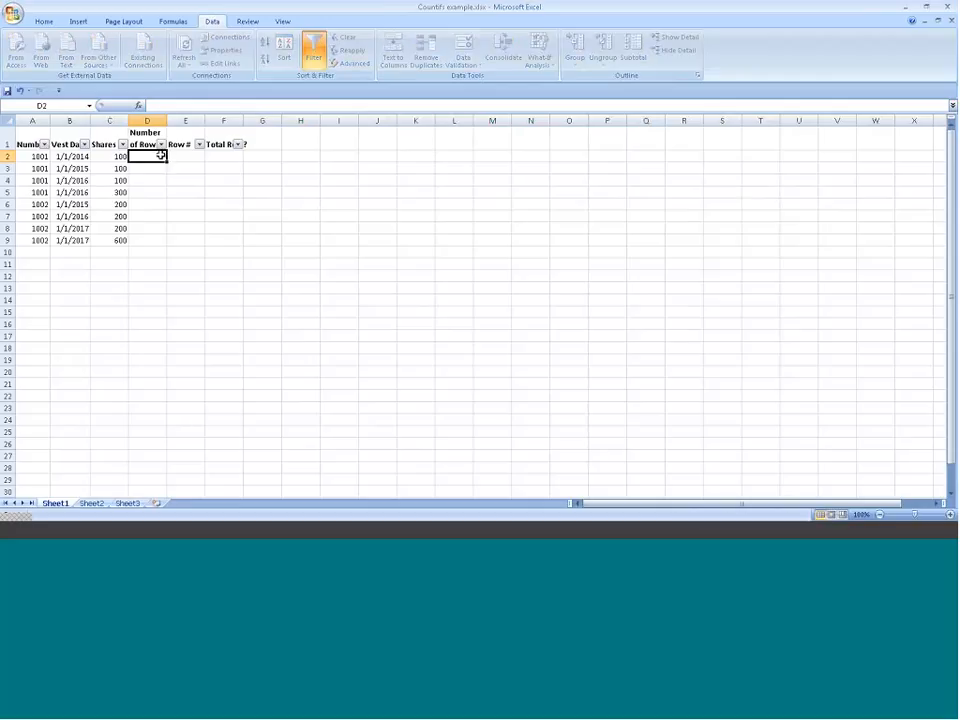
pyautogui.write('=coun')
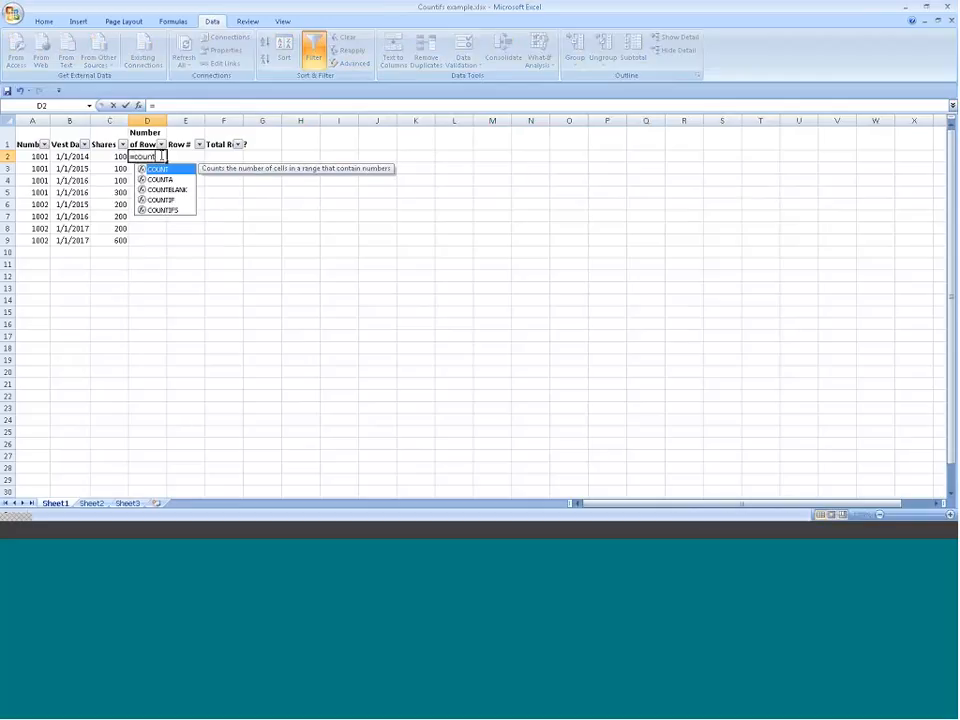
pyautogui.write('tif')
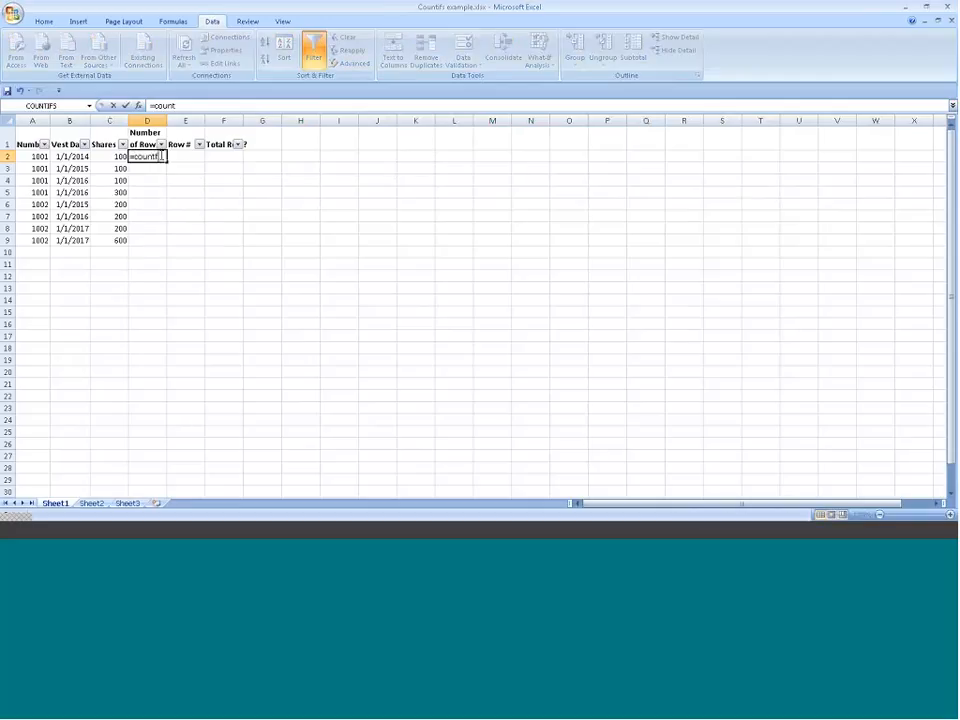
pyautogui.write('s(')
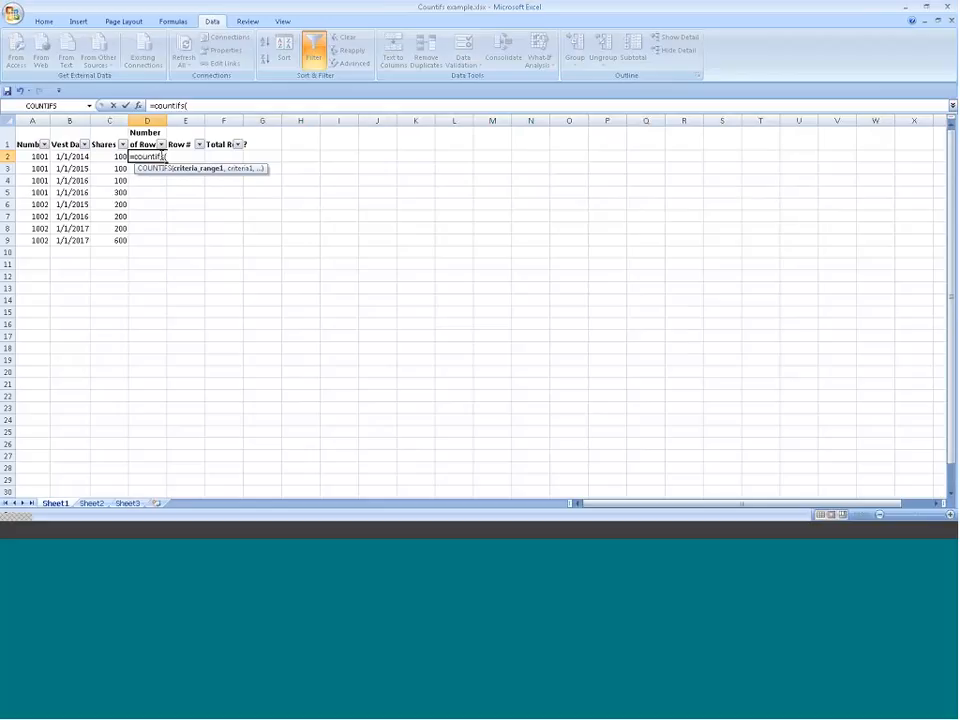
pyautogui.click(32, 121)
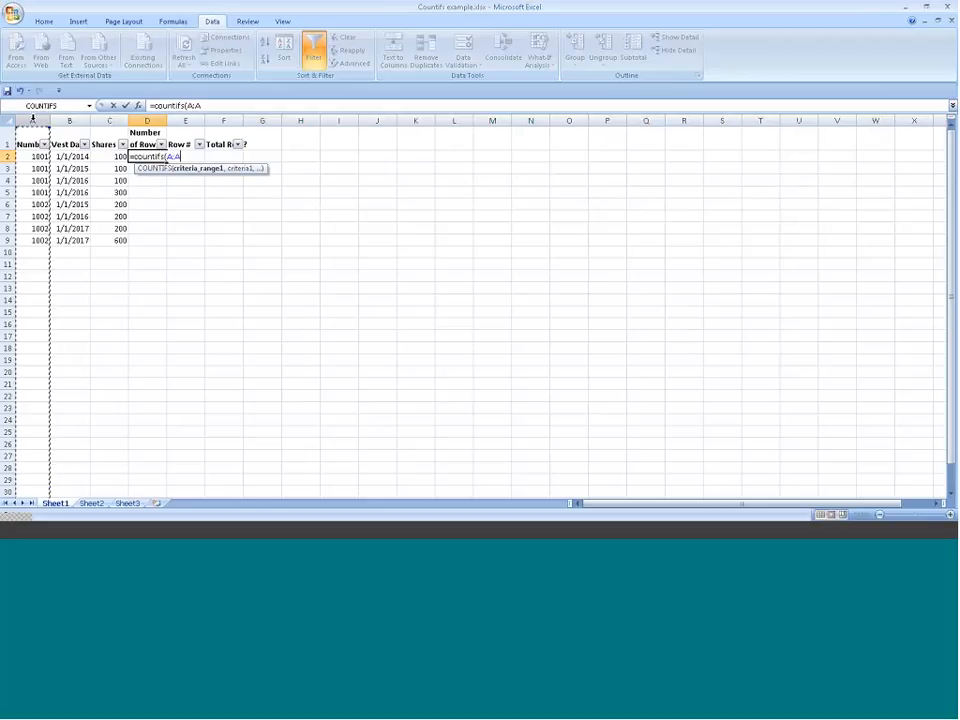
pyautogui.write(',')
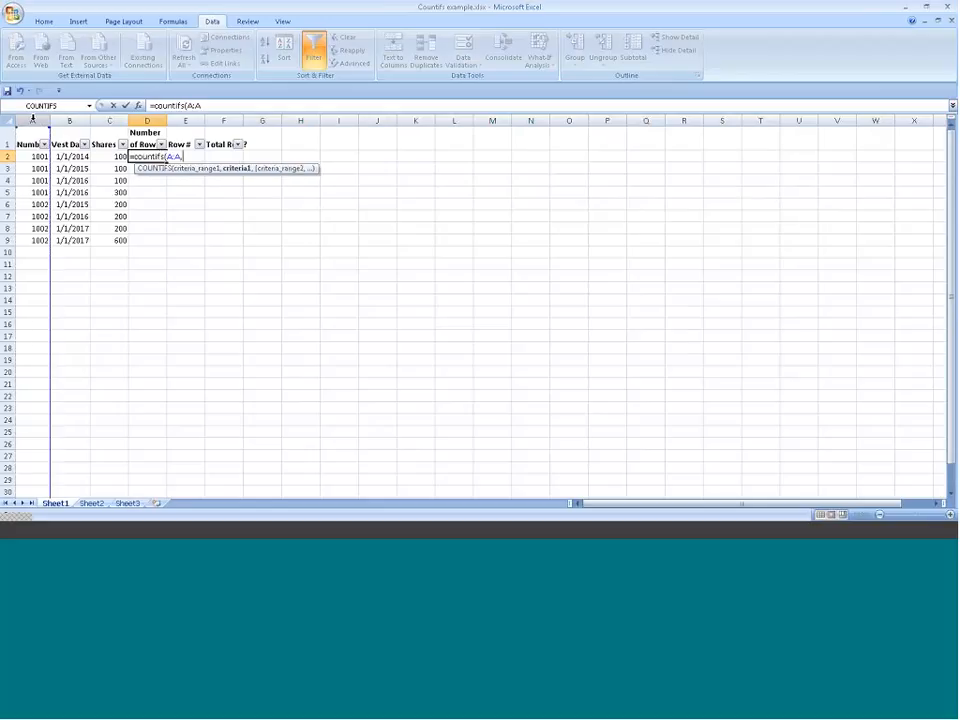
pyautogui.click(32, 121)
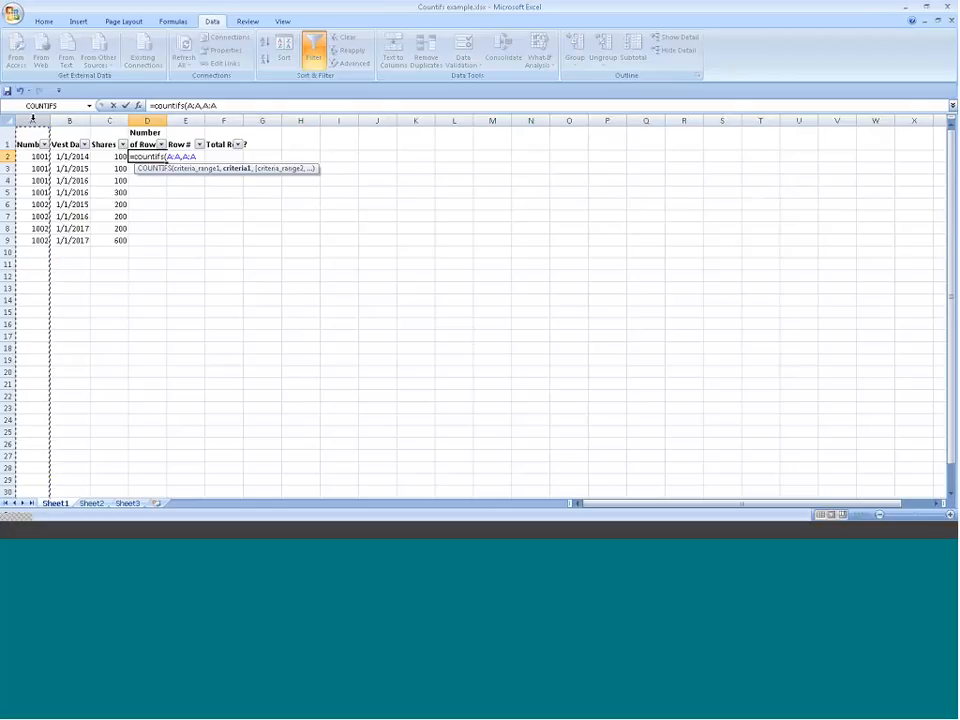
pyautogui.write(')')
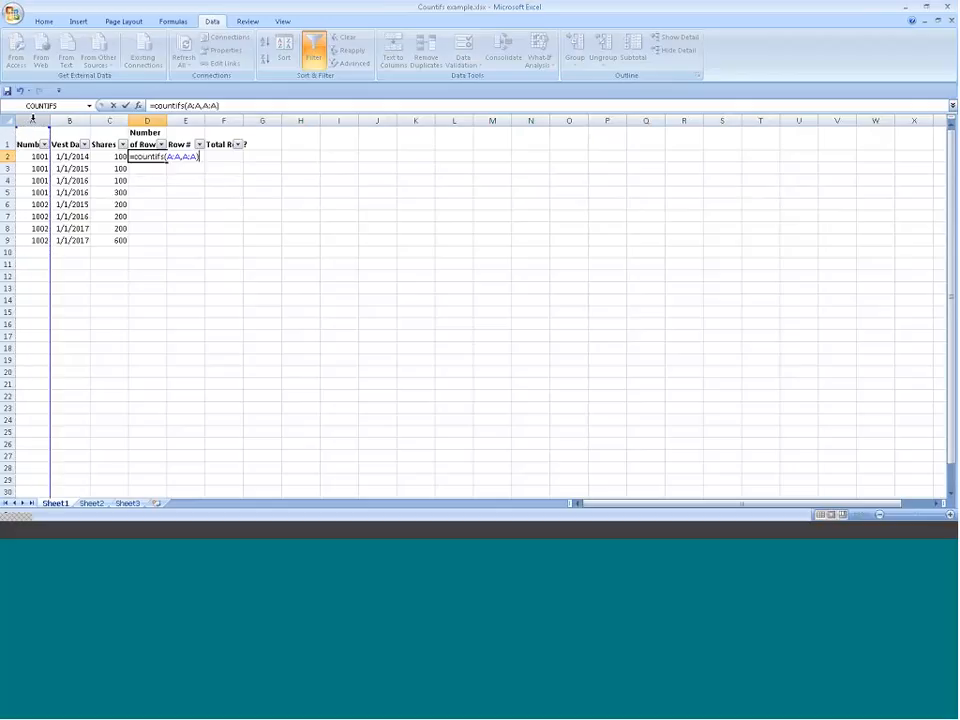
pyautogui.press('Return')
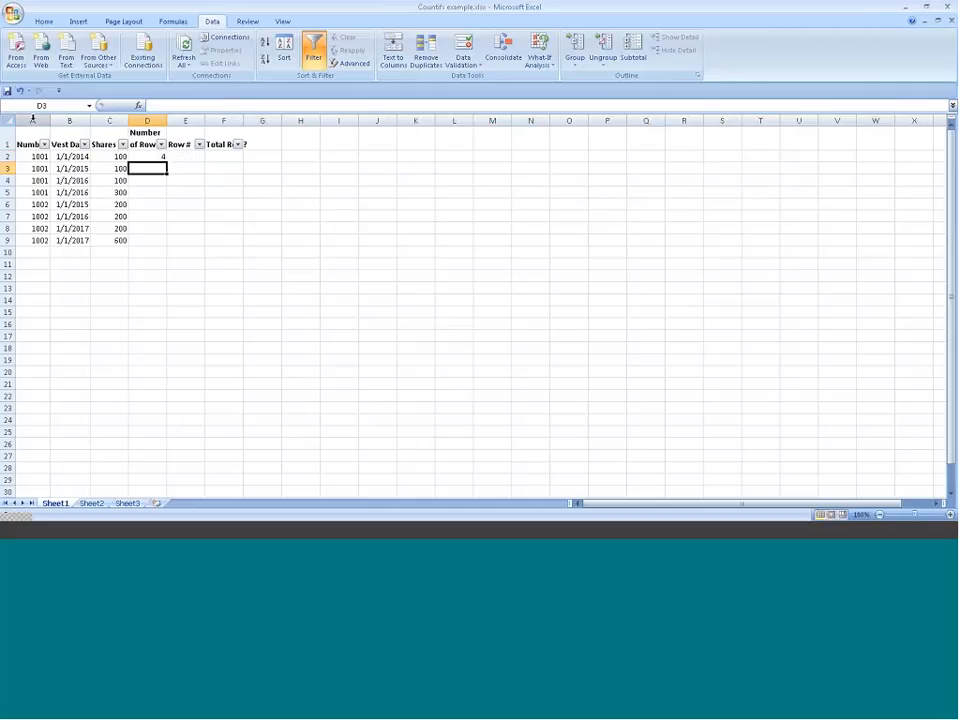
pyautogui.click(152, 156)
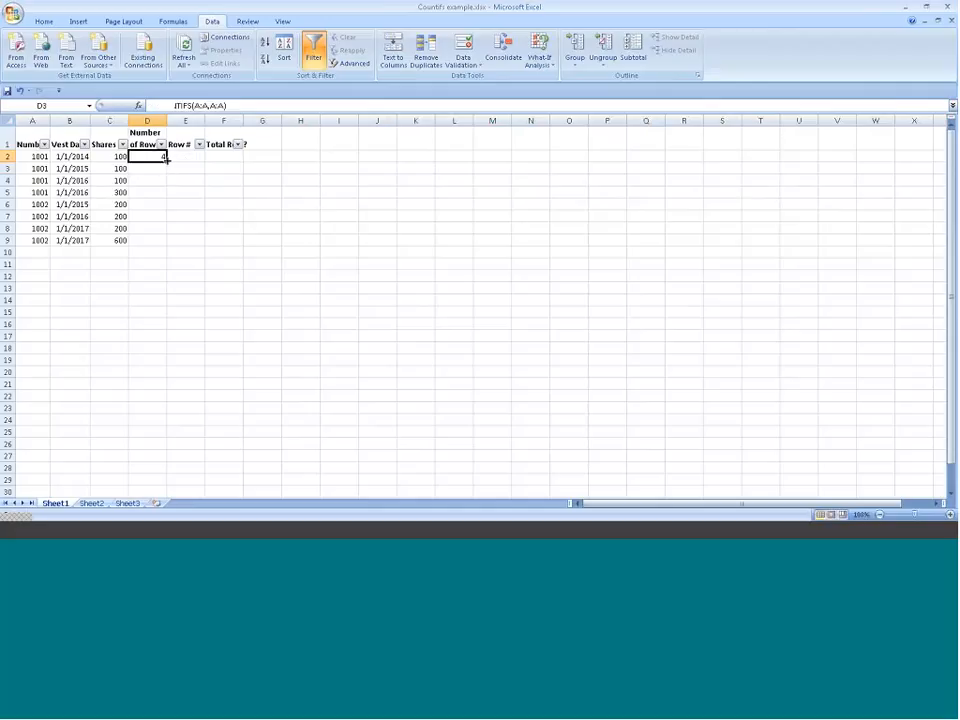
pyautogui.doubleClick(166, 161)
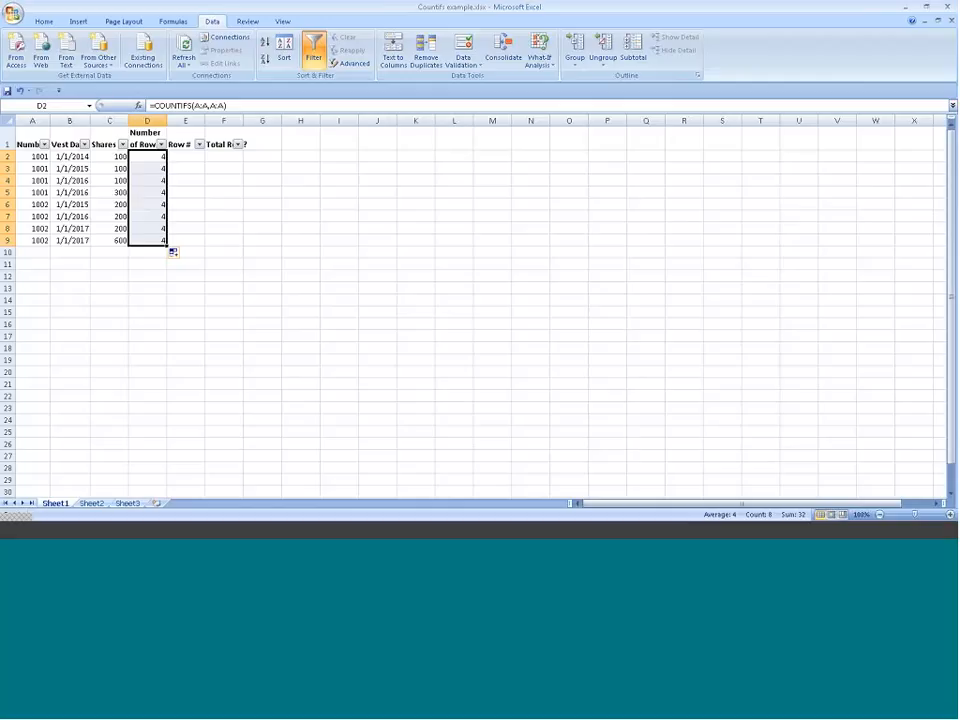
# Step: Enter the starting value 1 in E2 under Row #
pyautogui.click(185, 145)
pyautogui.click(188, 155)
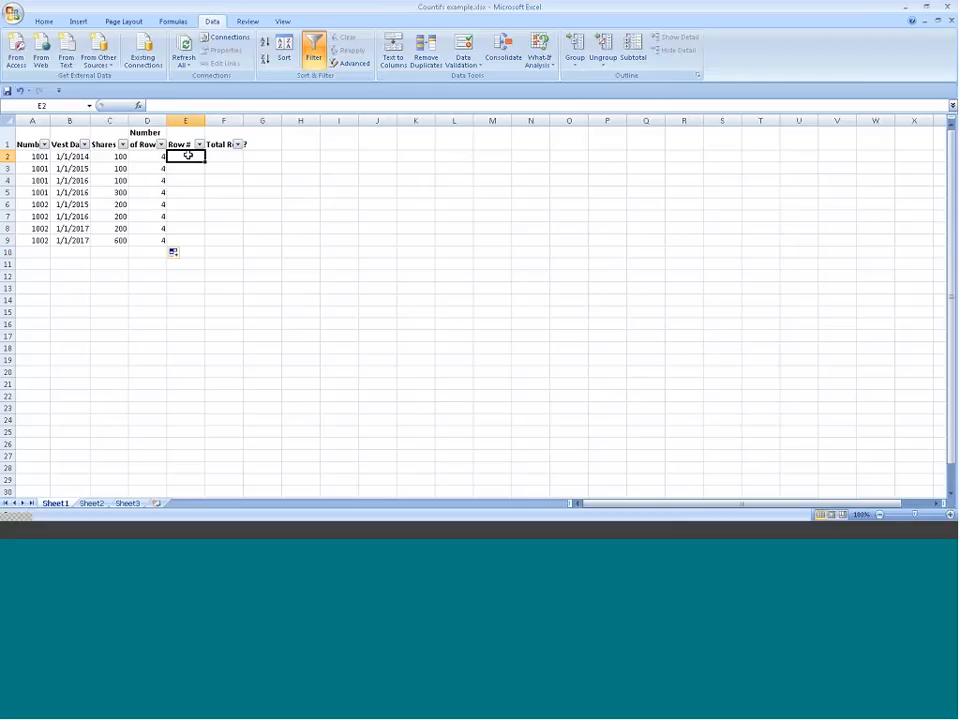
pyautogui.hotkey('alt', 'Tab')
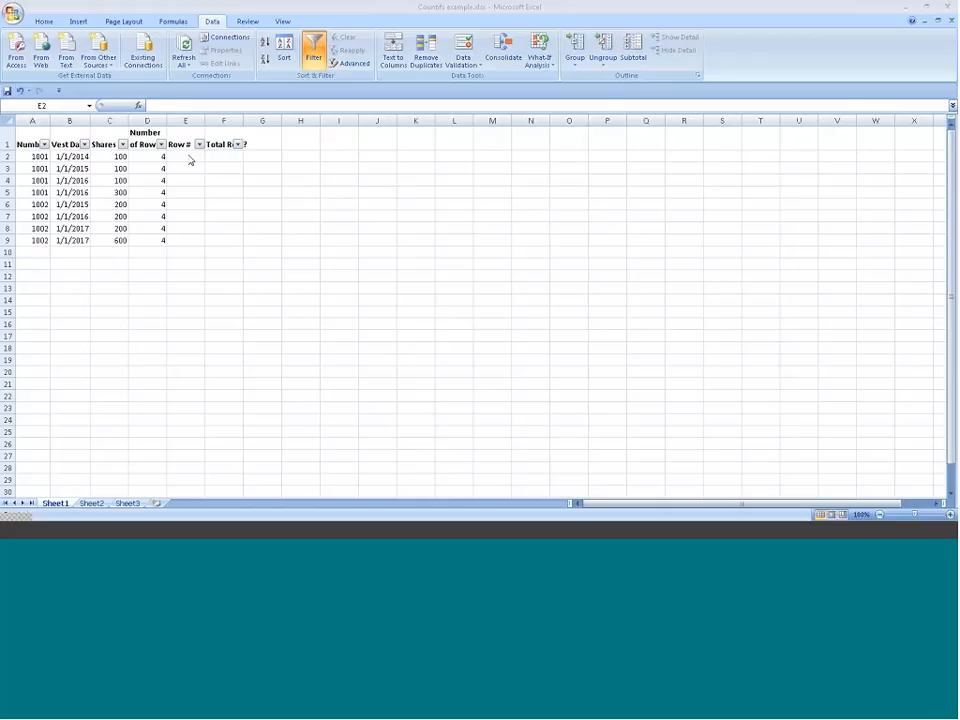
pyautogui.click(190, 160)
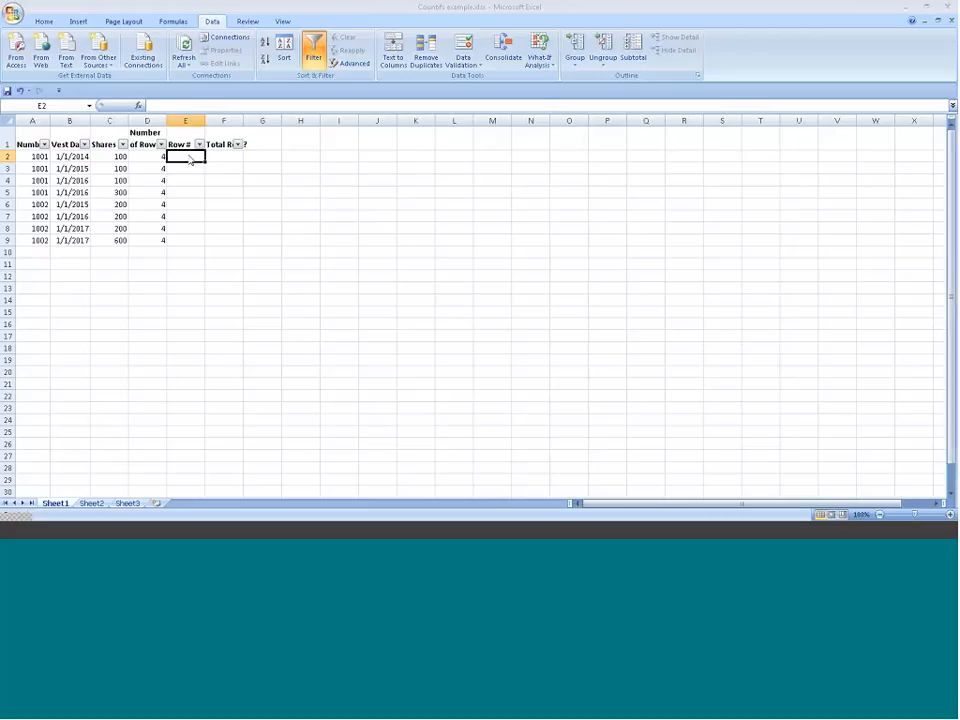
pyautogui.write('1')
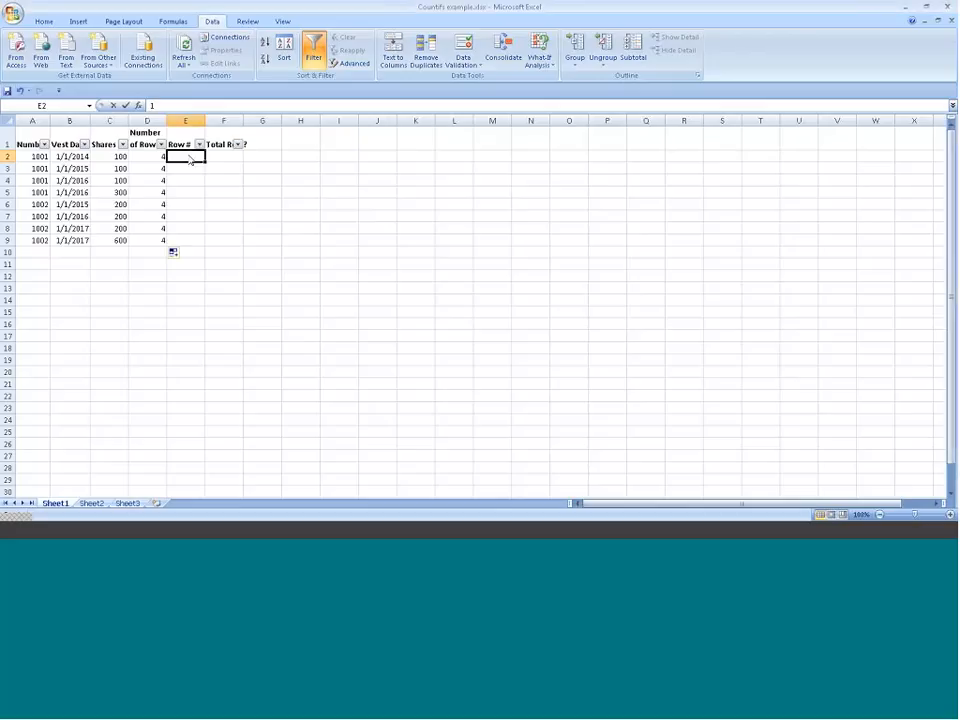
pyautogui.hotkey('ctrl', 'Return')
# Step: Examine the identifiers in A2 to A5 to see which rows belong to the first group
pyautogui.press('Left')
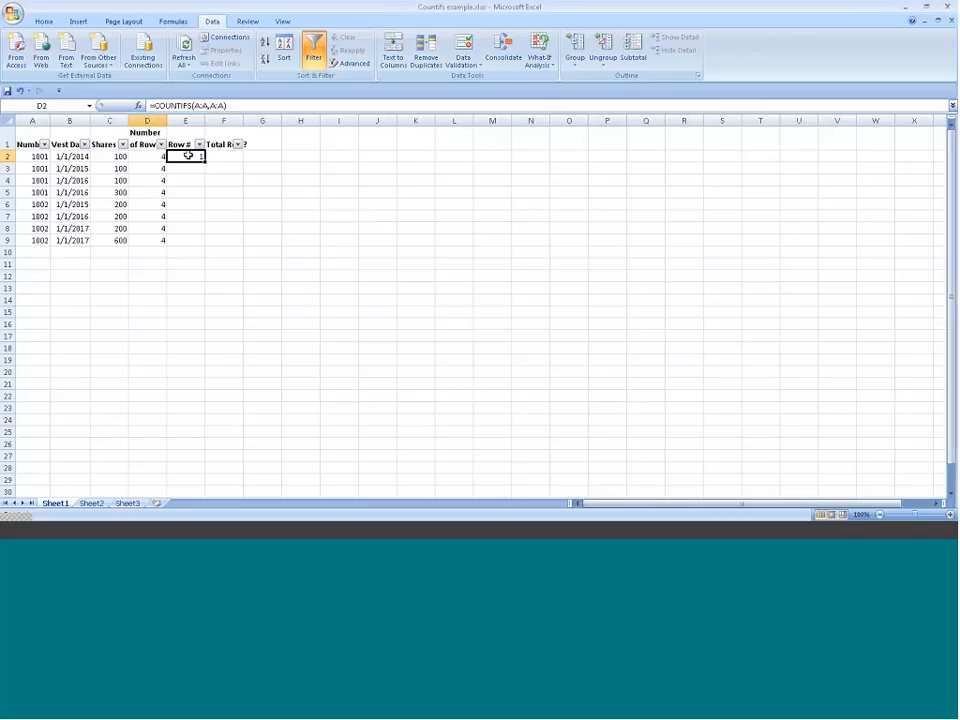
pyautogui.press('Left')
pyautogui.press('Left')
pyautogui.press('Left')
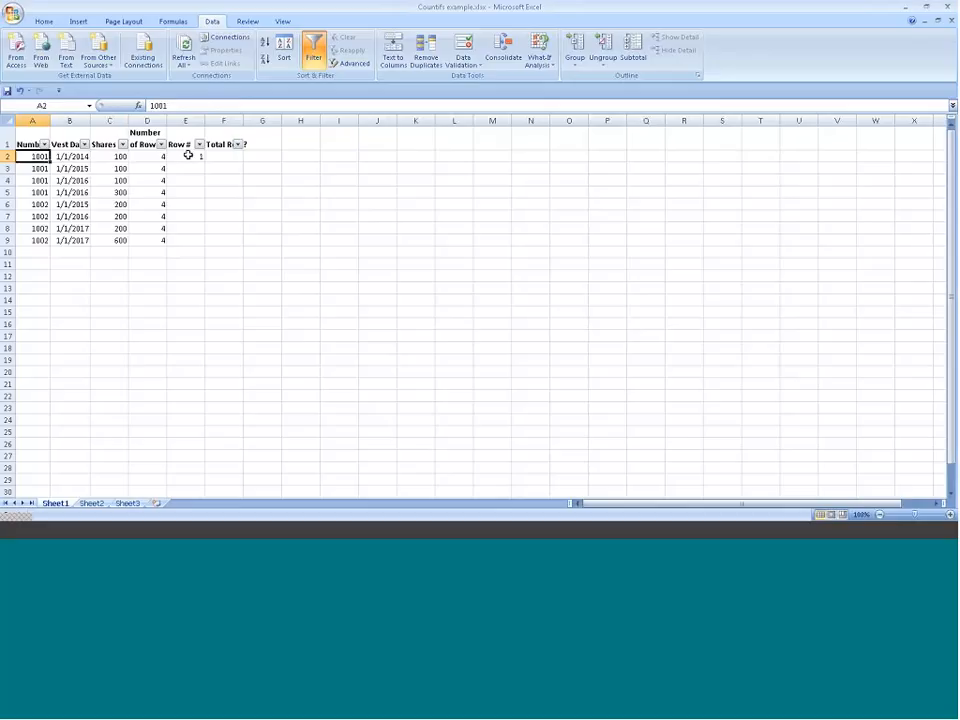
pyautogui.press('Down')
pyautogui.press('Down')
pyautogui.press('Down')
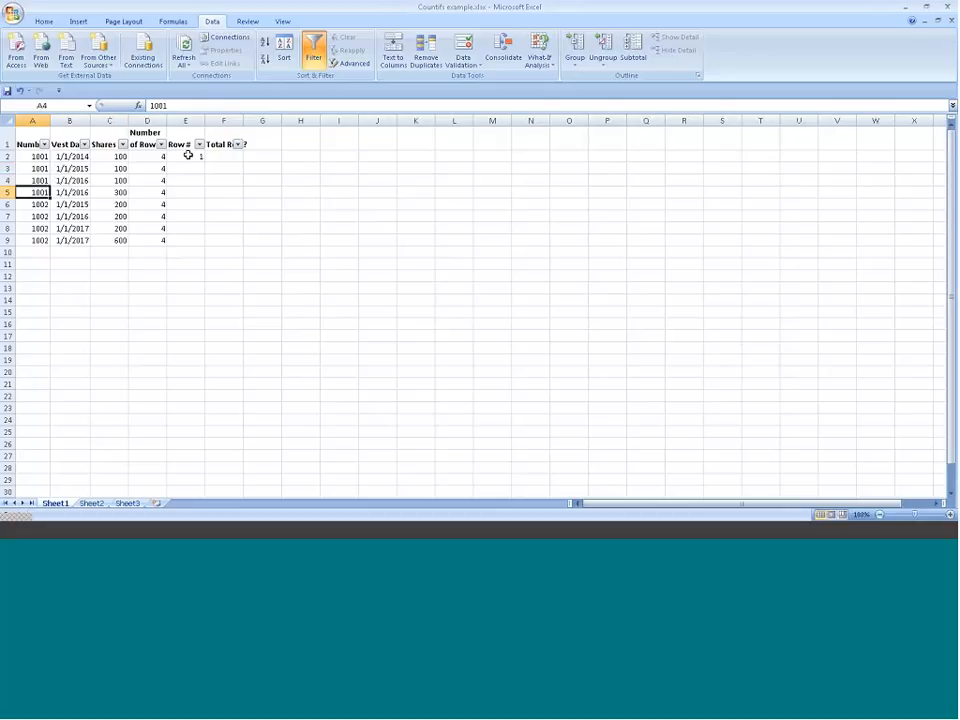
pyautogui.press('Up')
pyautogui.press('Up')
pyautogui.press('Up')
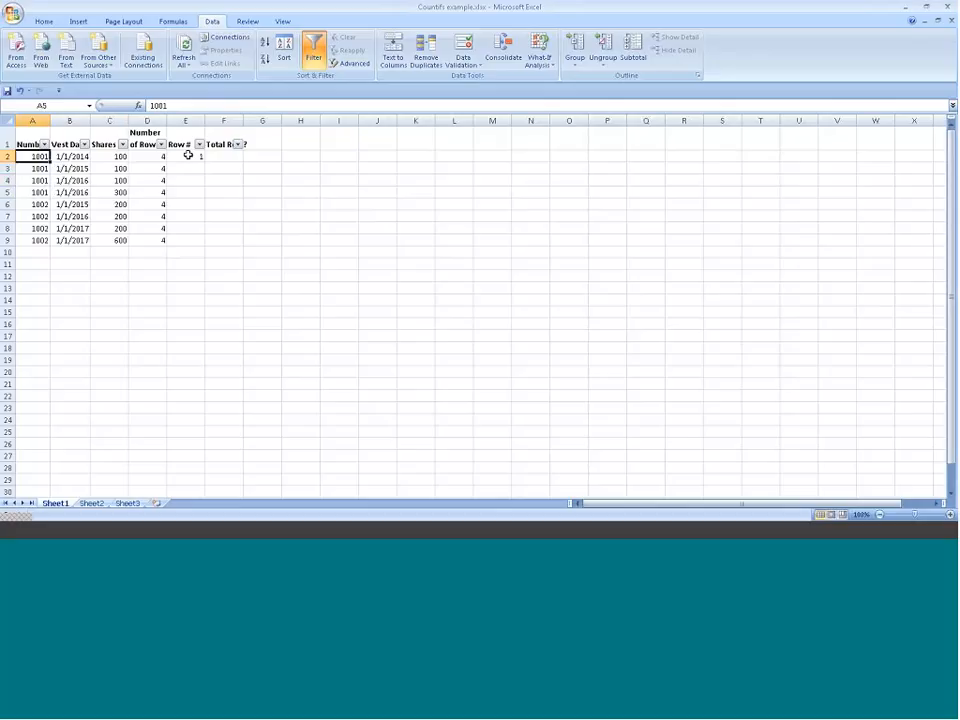
# Step: Start a formula in E3 that compares the row's number with the one above, =A3=A2
pyautogui.press('Down')
pyautogui.press('Right')
pyautogui.press('Right')
pyautogui.press('Right')
pyautogui.press('Right')
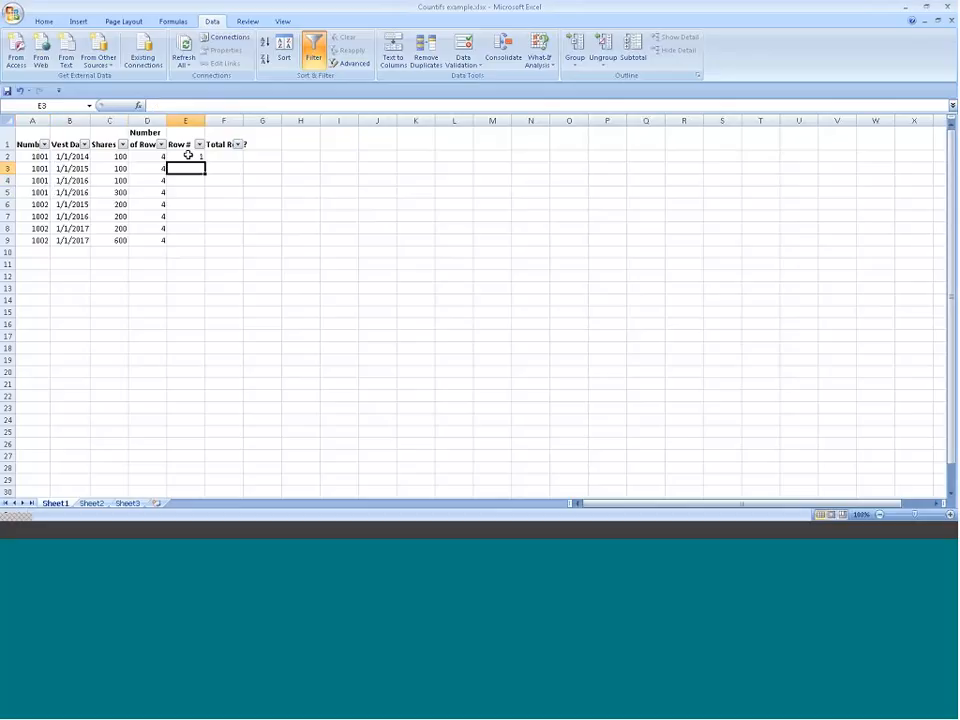
pyautogui.write('=')
pyautogui.click(38, 168)
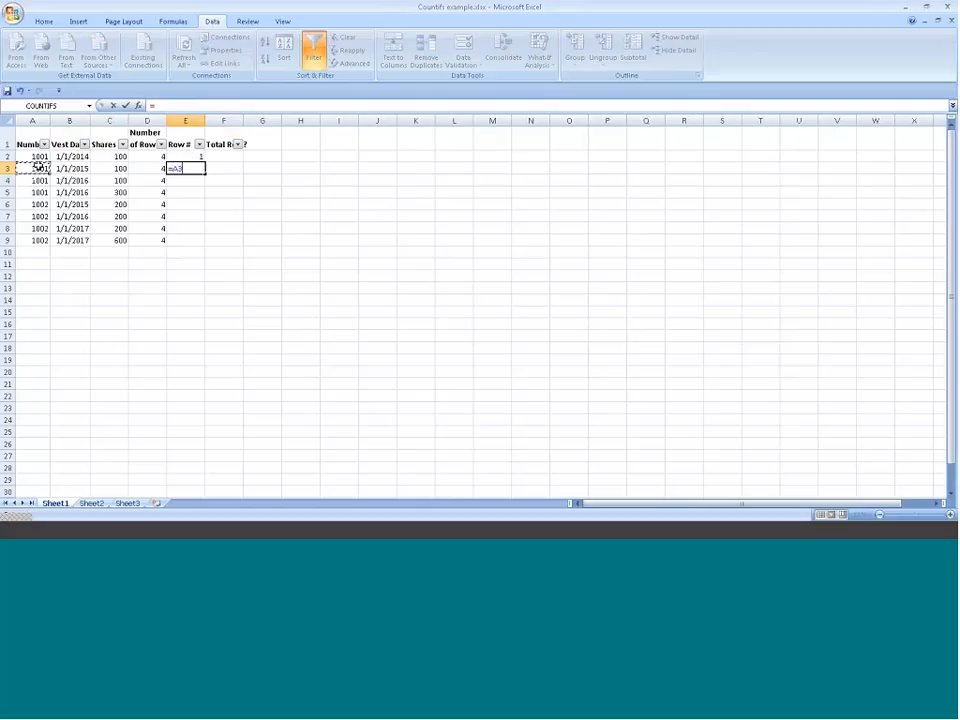
pyautogui.write('=')
pyautogui.click(36, 156)
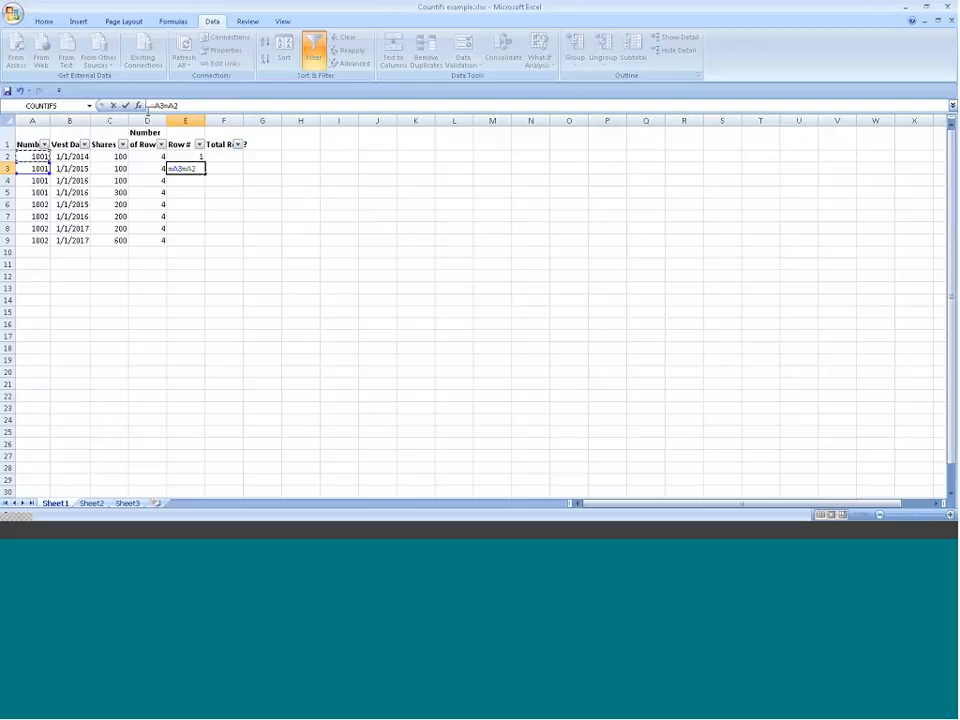
# Step: Complete the E3 formula as =IF(A3=A2,E2+1,1) and fill it down to E9
pyautogui.click(152, 105)
pyautogui.write('if(')
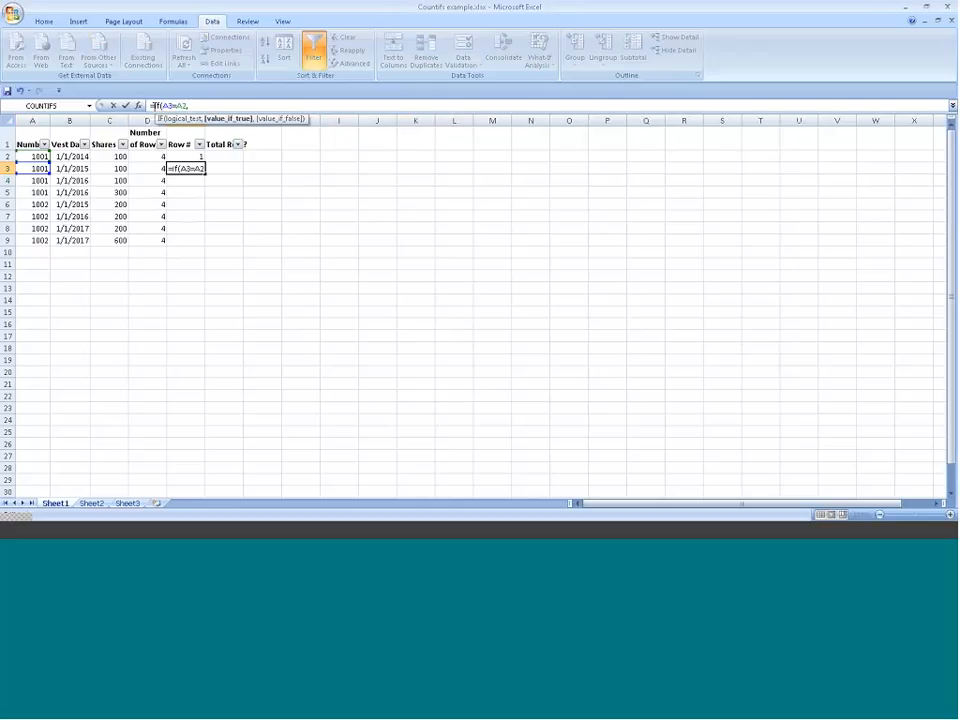
pyautogui.write(',')
pyautogui.click(199, 156)
pyautogui.write('+1,')
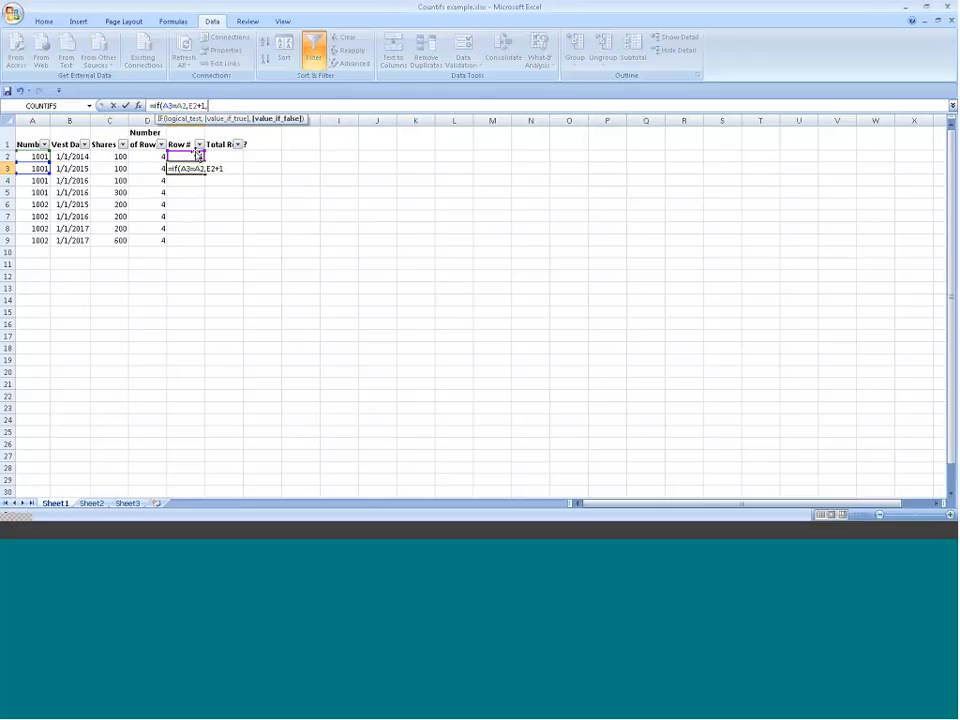
pyautogui.write('1')
pyautogui.write(')')
pyautogui.hotkey('ctrl', 'Return')
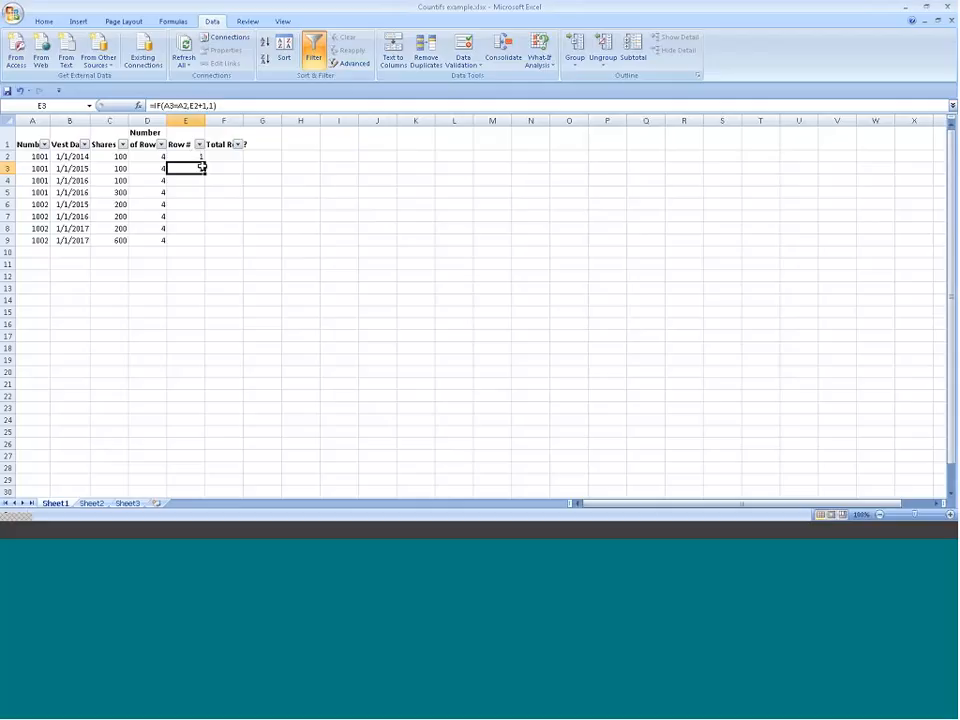
pyautogui.doubleClick(202, 169)
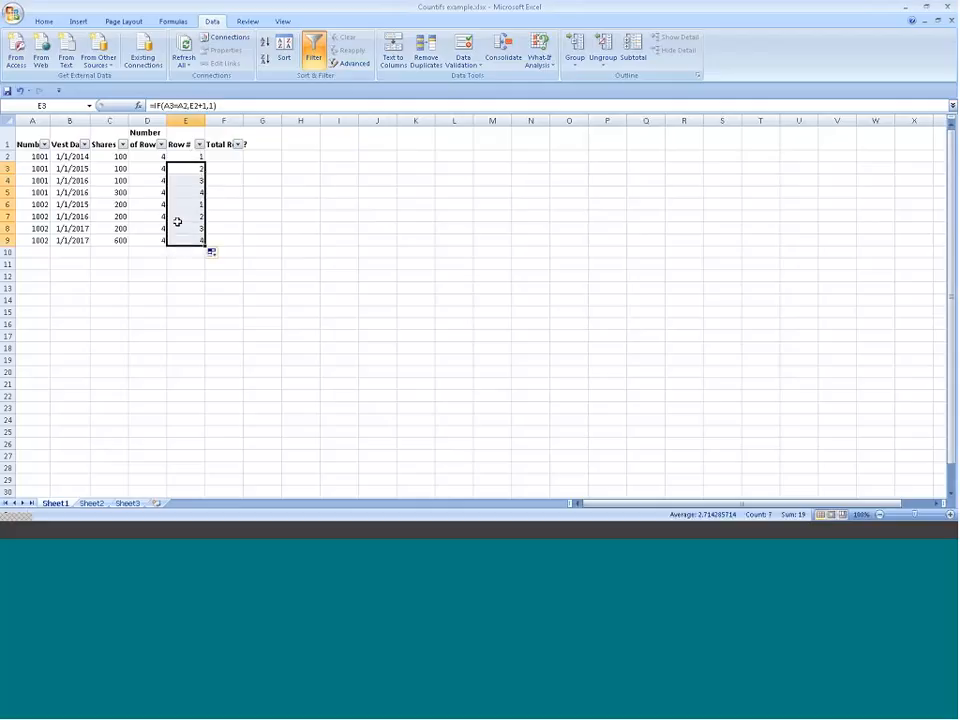
pyautogui.click(178, 157)
pyautogui.moveTo(178, 157); pyautogui.dragTo(182, 191)
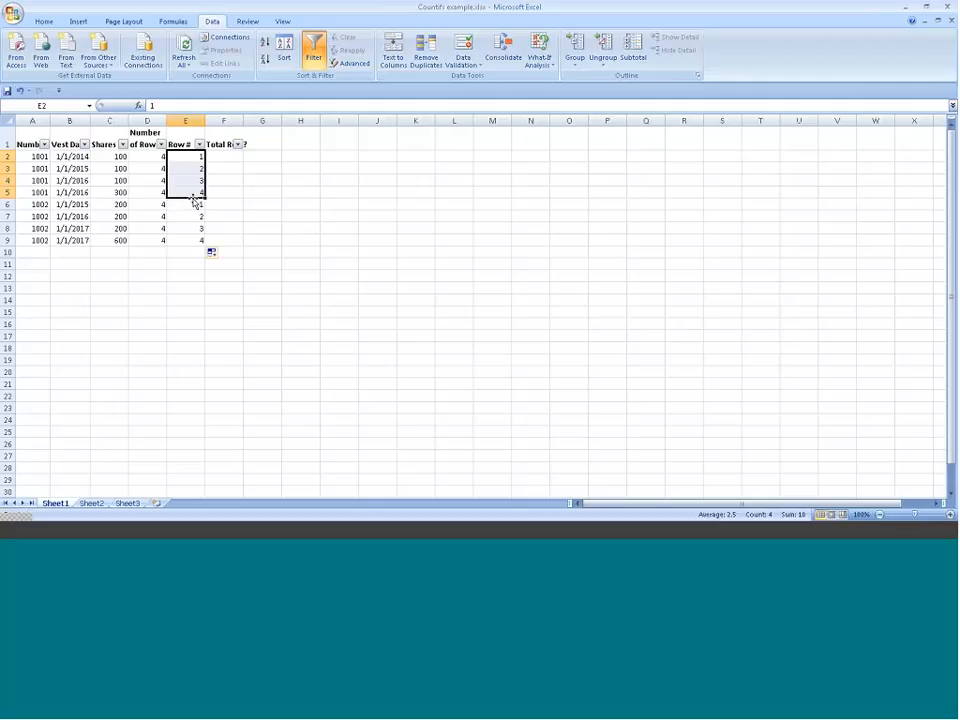
pyautogui.click(6, 193)
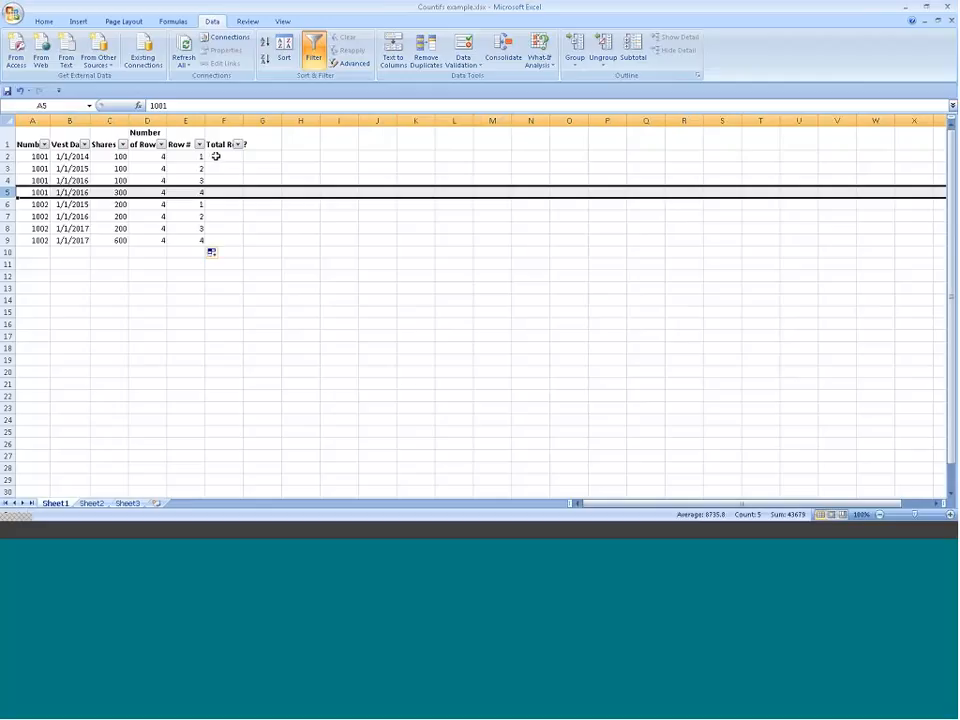
# Step: Enter =D2=E2 in F2 under the total row heading and fill it down to F9
pyautogui.click(215, 156)
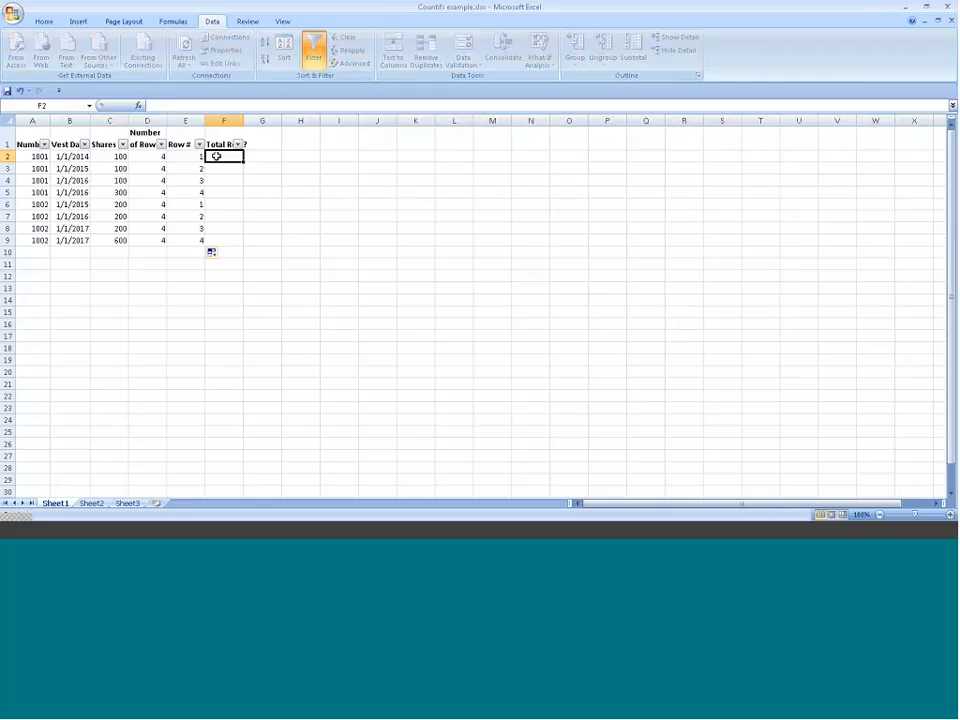
pyautogui.write('=')
pyautogui.click(145, 156)
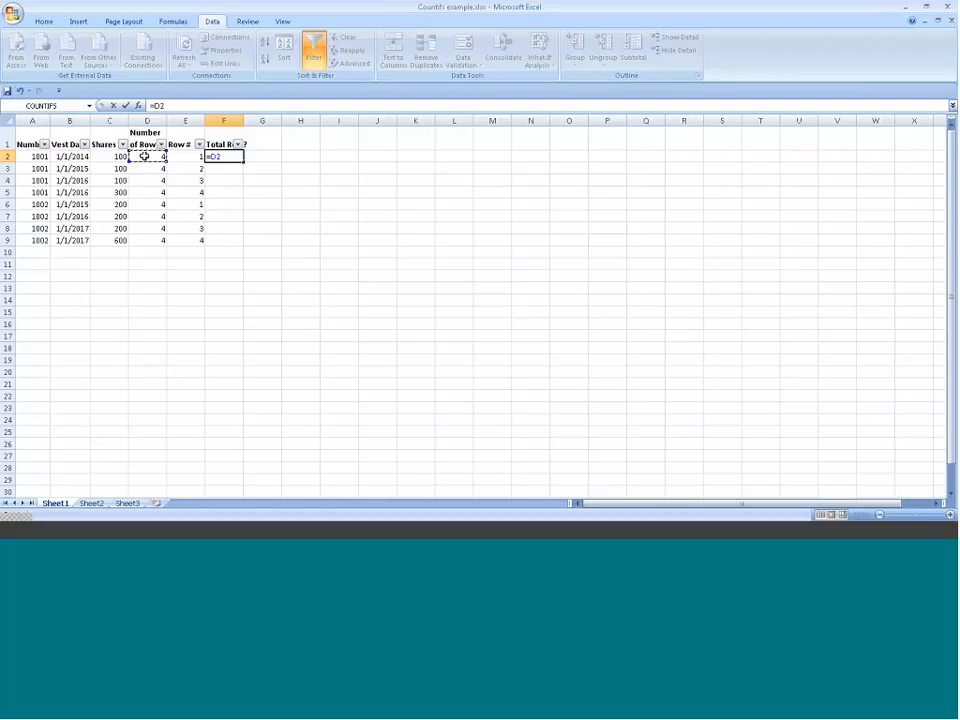
pyautogui.write('=')
pyautogui.click(172, 155)
pyautogui.press('Return')
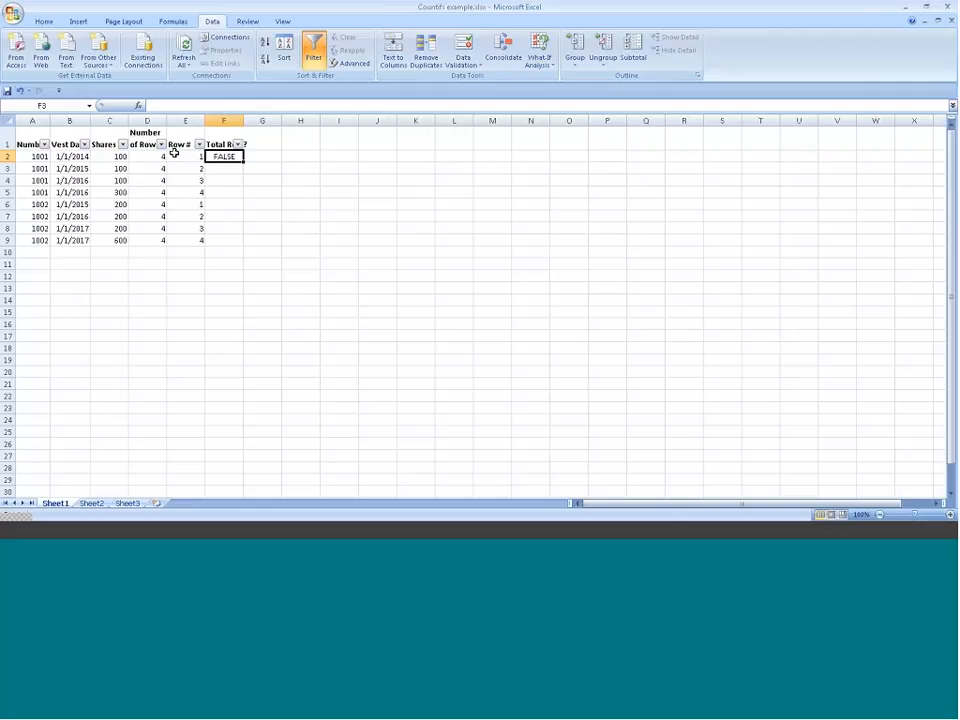
pyautogui.press('Up')
pyautogui.doubleClick(243, 161)
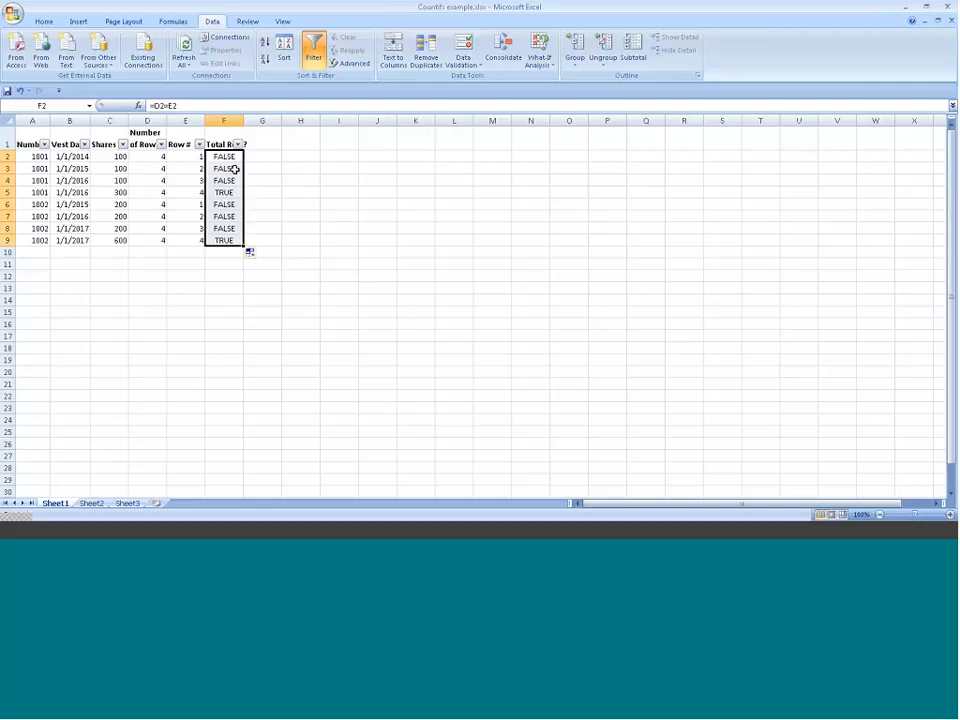
# Step: Examine the helper results in D2:F9 and the rows flagged as totals, rows 5 and 9
pyautogui.click(154, 157)
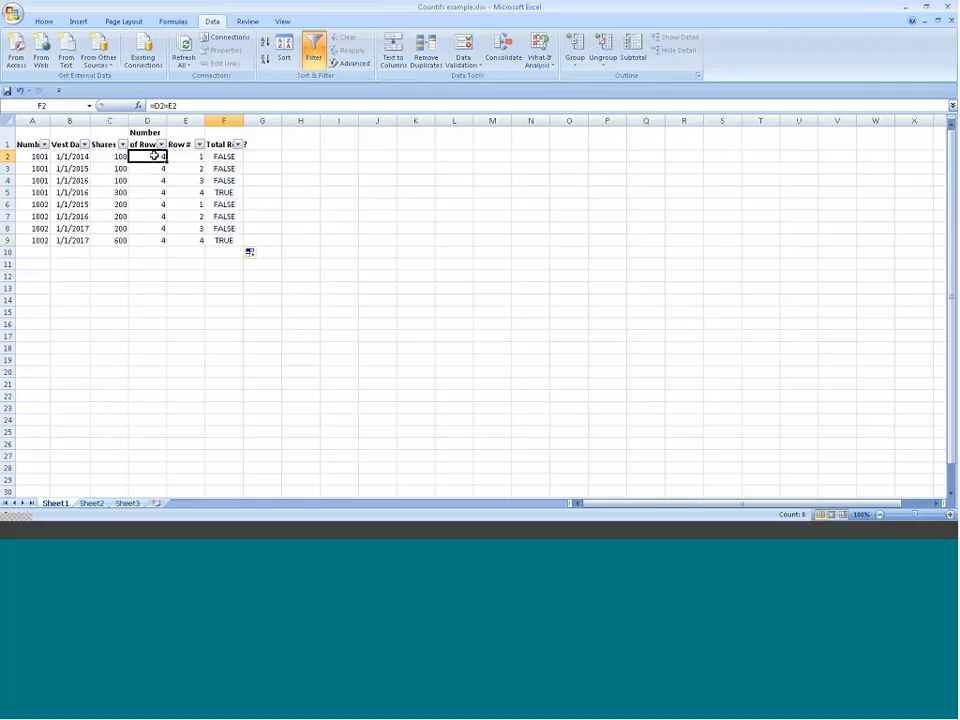
pyautogui.moveTo(154, 157); pyautogui.dragTo(221, 240)
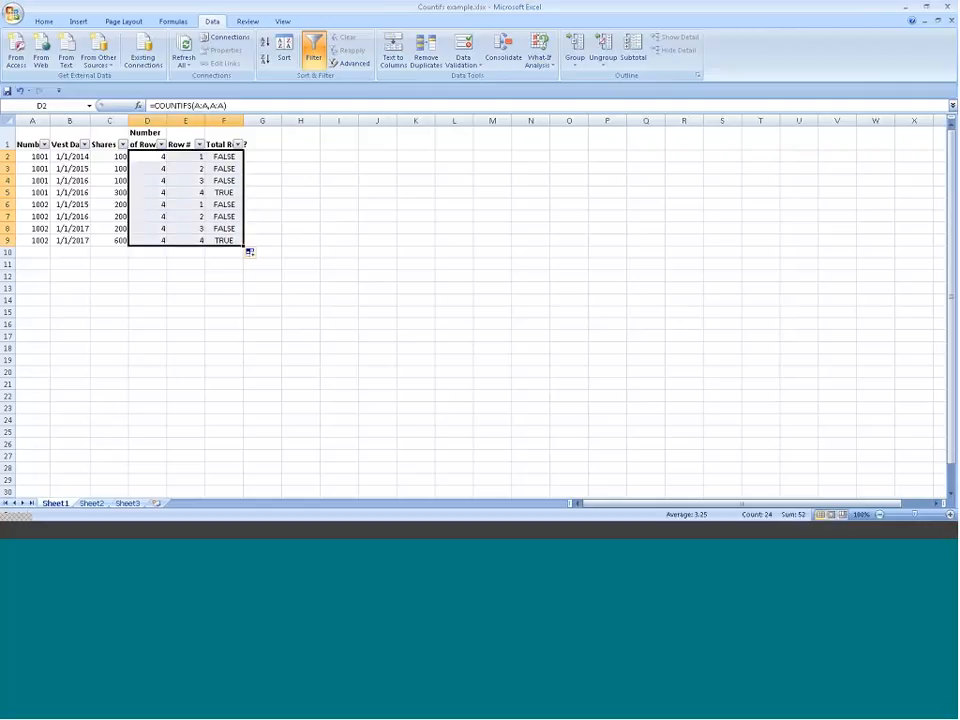
pyautogui.click(226, 192)
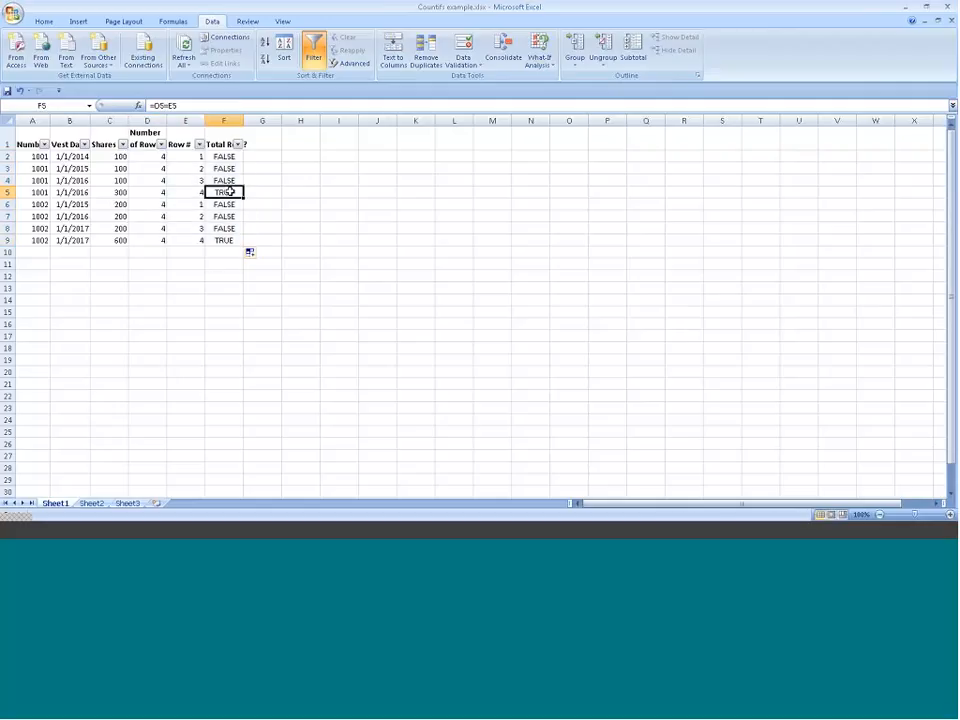
pyautogui.click(7, 192)
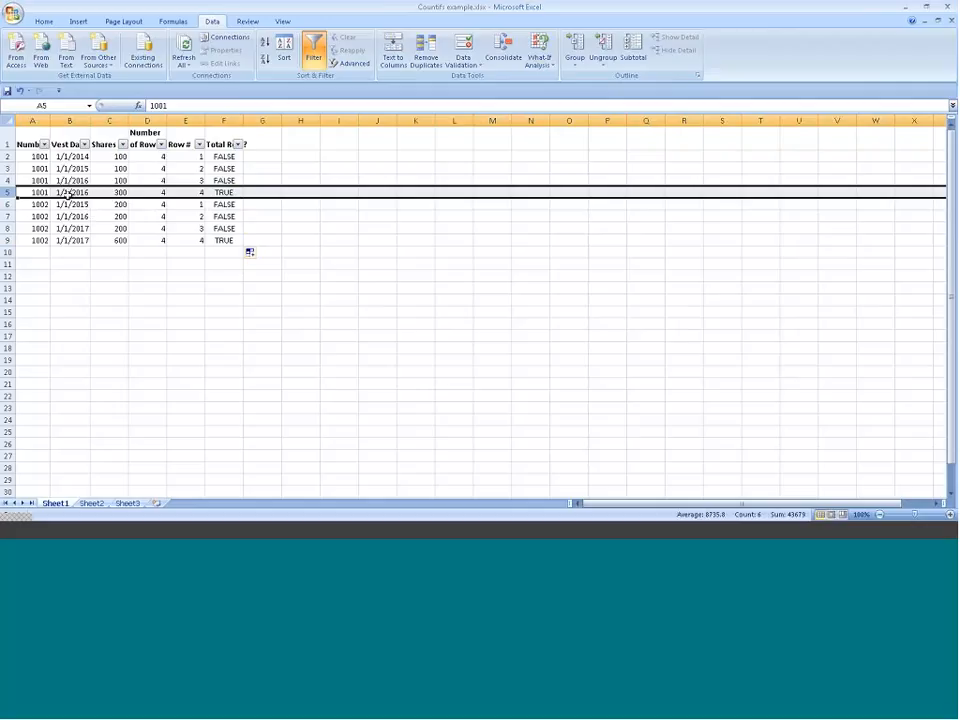
pyautogui.click(7, 240)
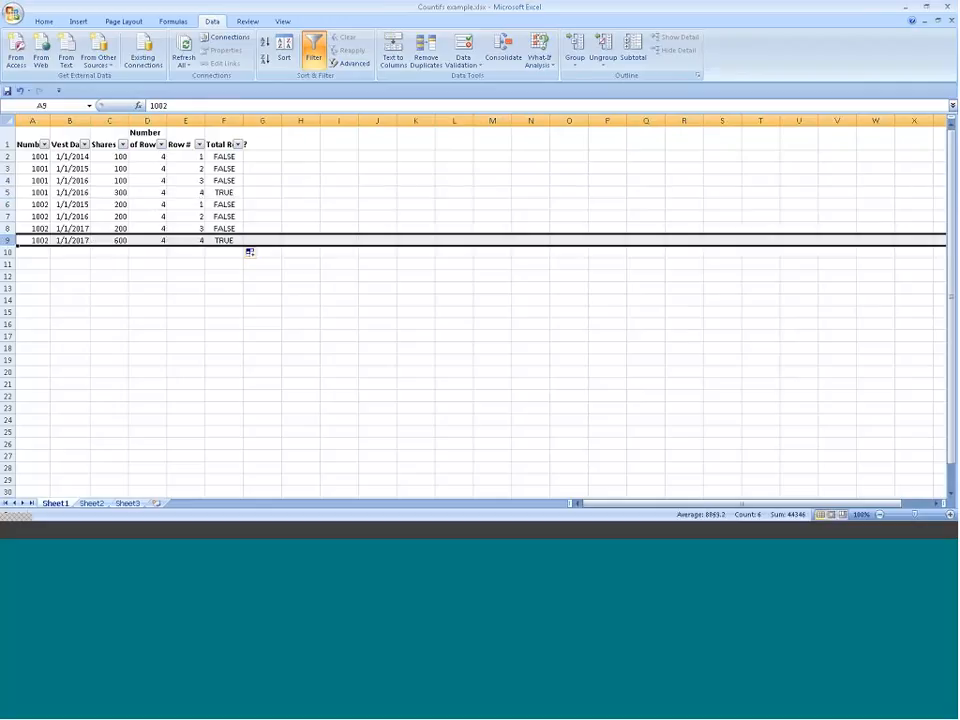
# Step: Replace the formulas in D2:F9 with their values using Paste Special Values, and check the cells in row 2
pyautogui.moveTo(147, 156); pyautogui.dragTo(208, 230)
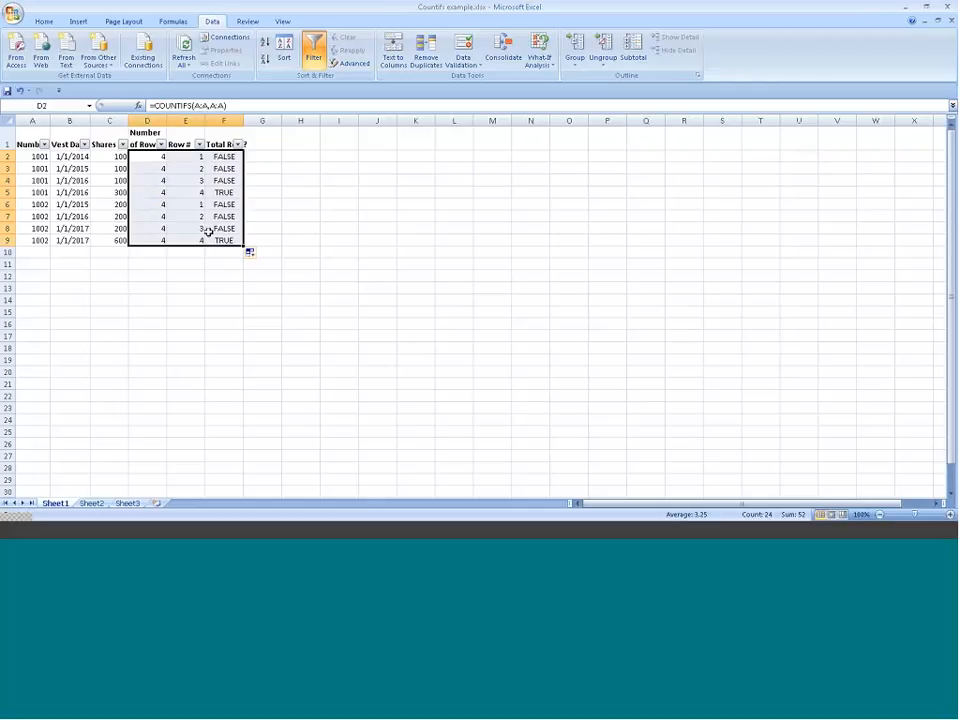
pyautogui.hotkey('ctrl', 'c')
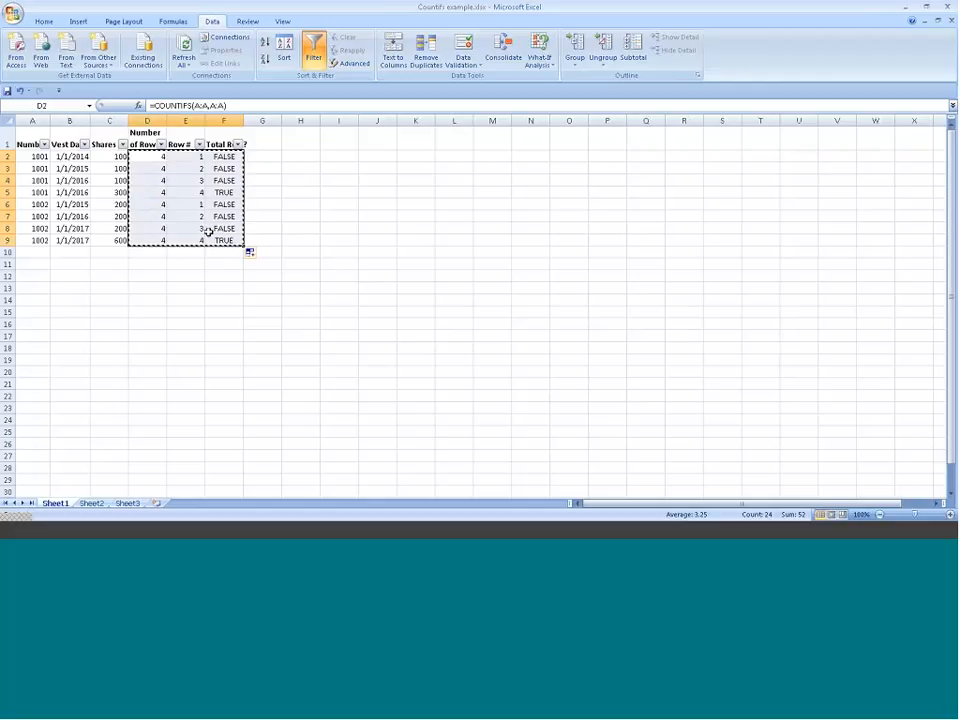
pyautogui.hotkey('alt', 'e')
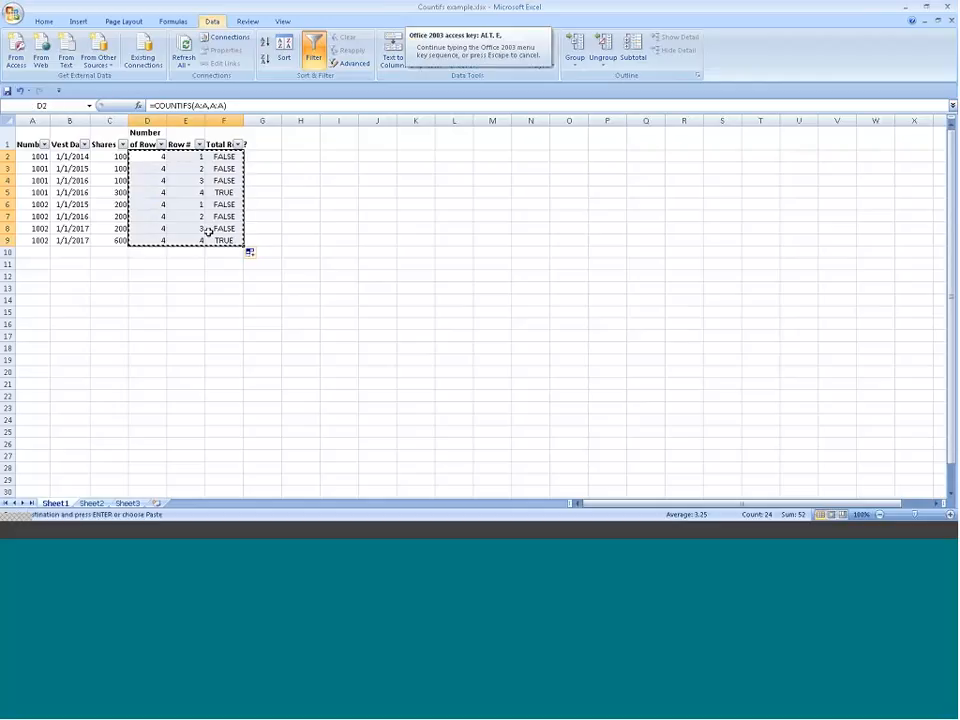
pyautogui.press('s')
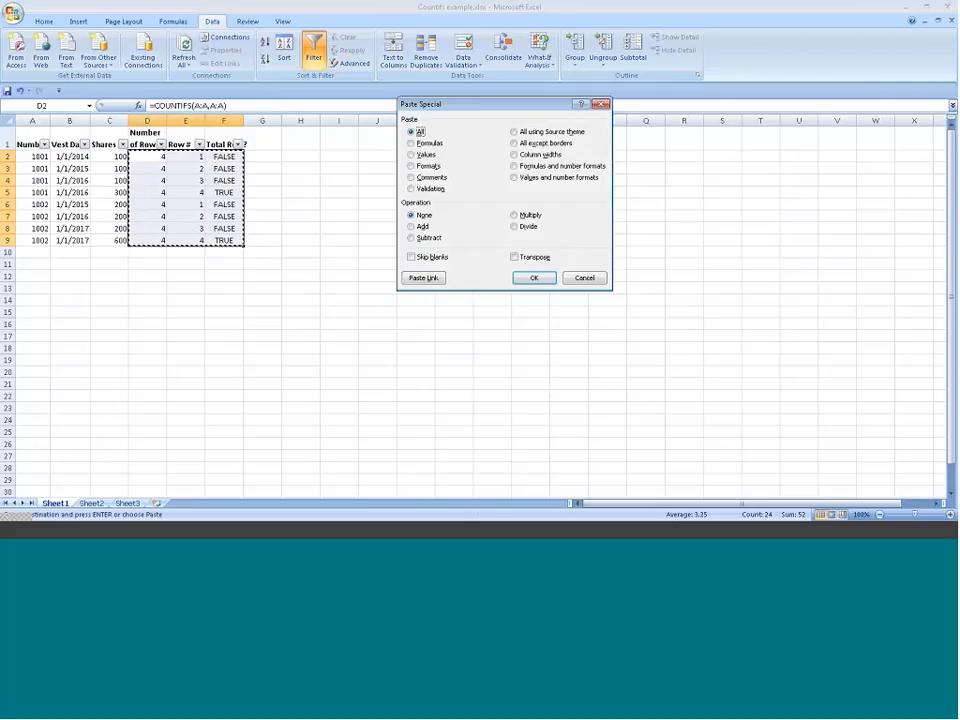
pyautogui.moveTo(406, 103); pyautogui.dragTo(402, 152)
pyautogui.click(407, 203)
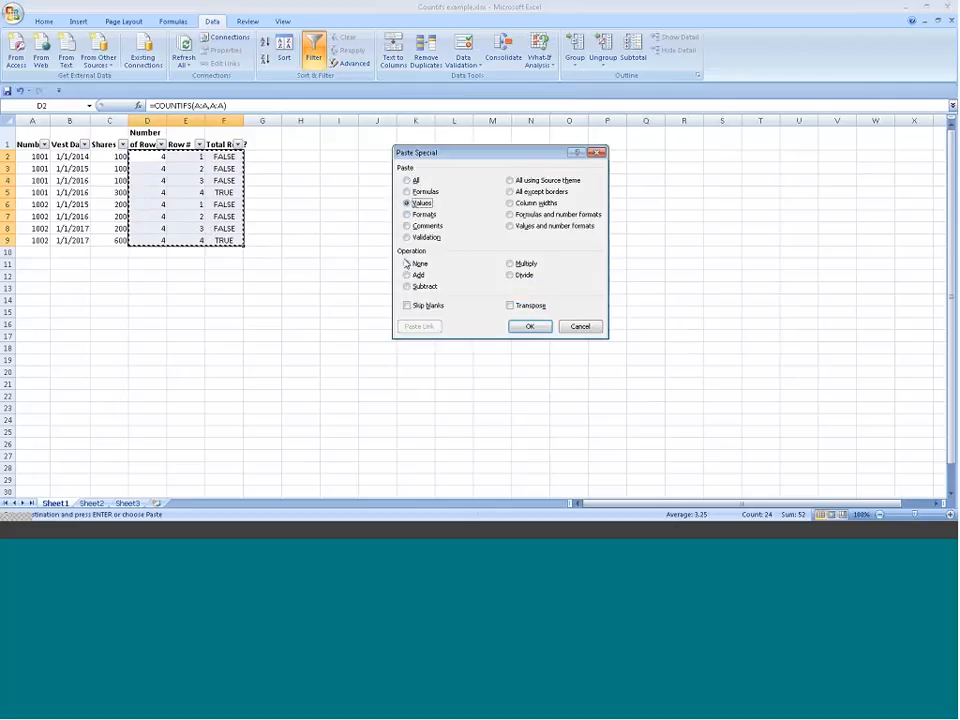
pyautogui.click(522, 330)
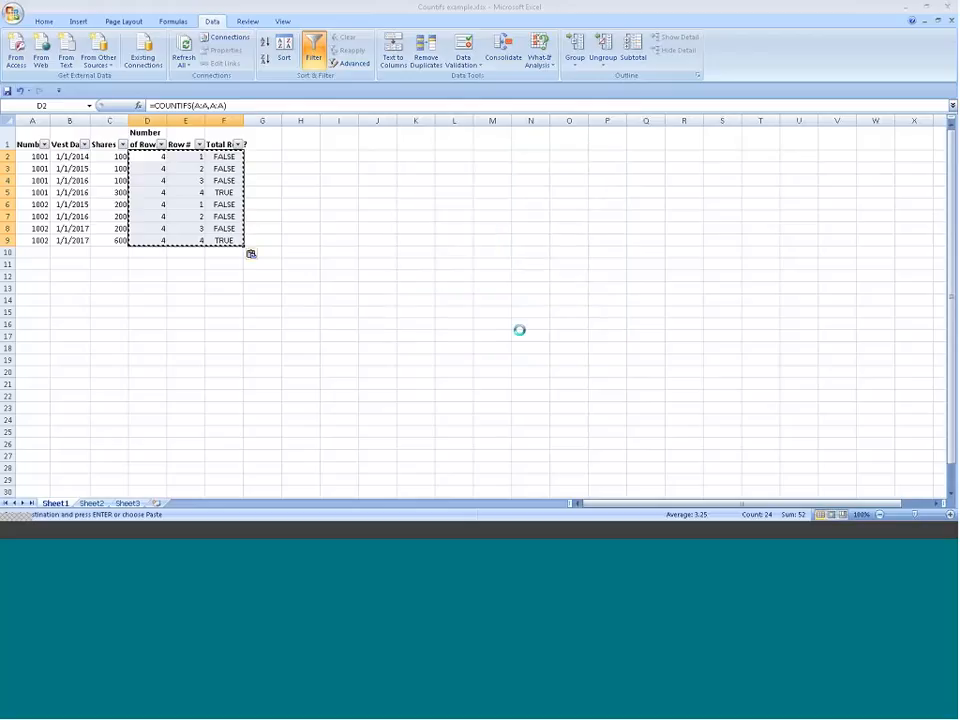
pyautogui.click(190, 158)
pyautogui.click(222, 158)
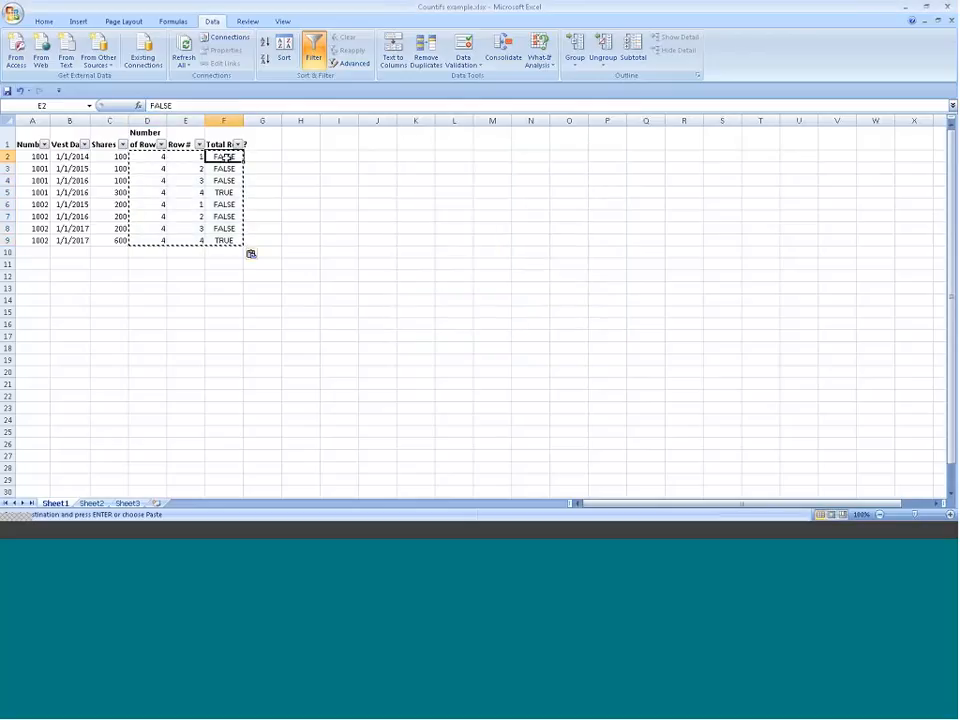
# Step: Filter the Total Row? column to show only the TRUE rows
pyautogui.click(242, 145)
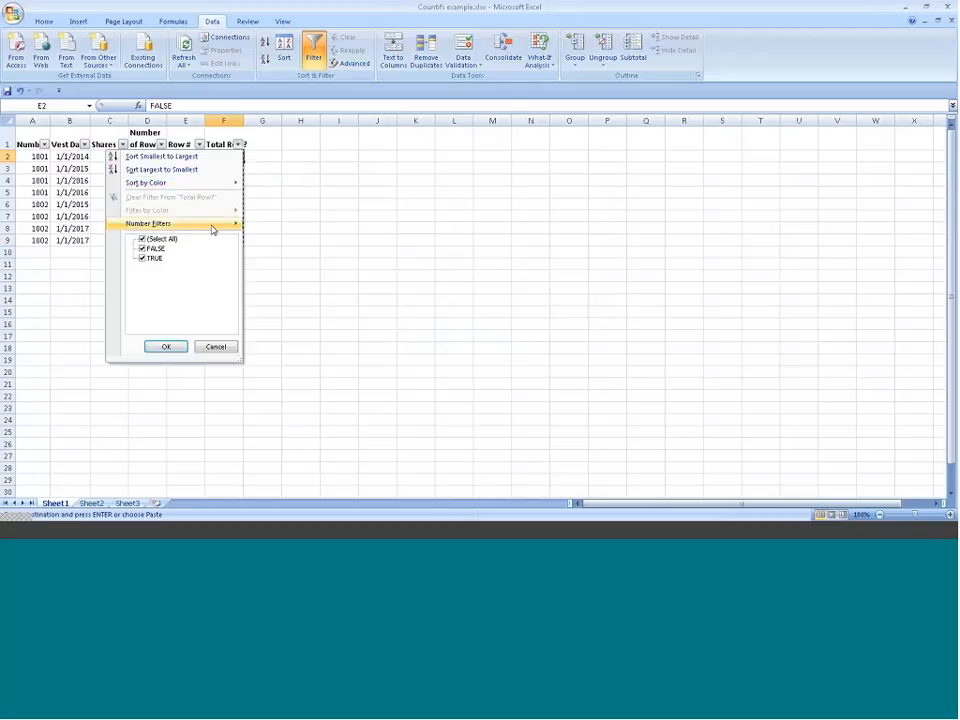
pyautogui.click(143, 239)
pyautogui.click(157, 259)
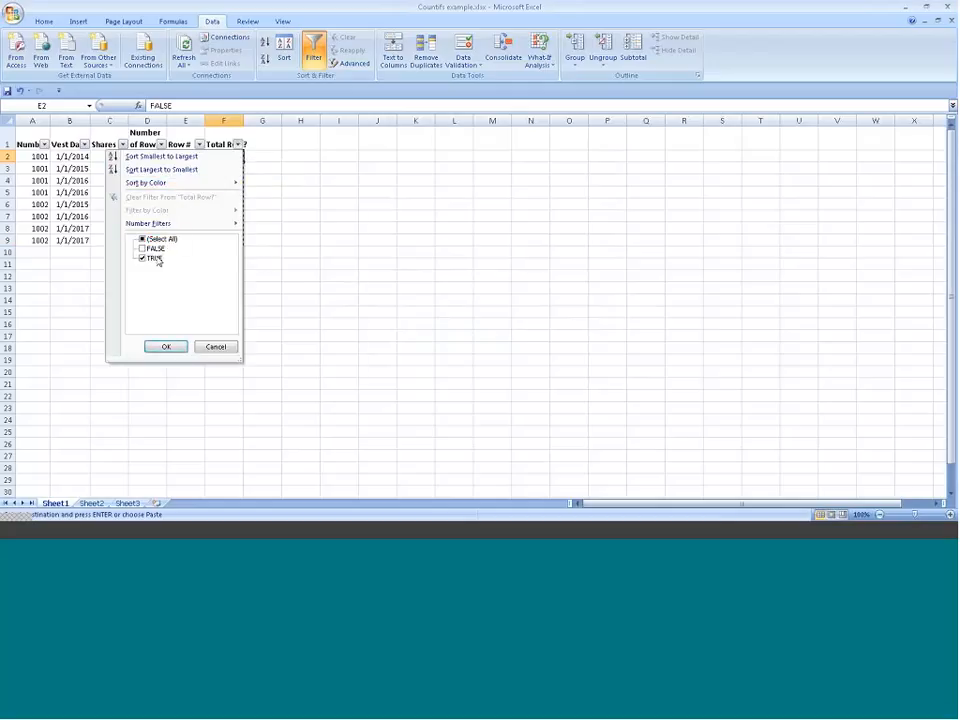
pyautogui.click(149, 347)
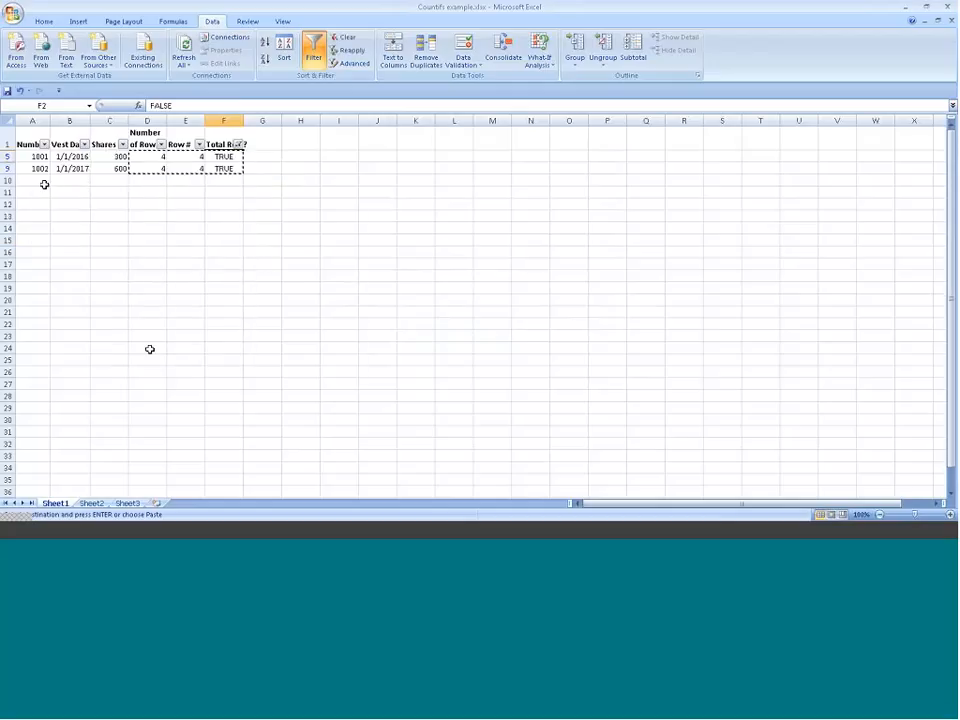
# Step: Delete the filtered total rows and reset the Total Row? filter to show all remaining rows
pyautogui.moveTo(8, 157); pyautogui.dragTo(11, 169)
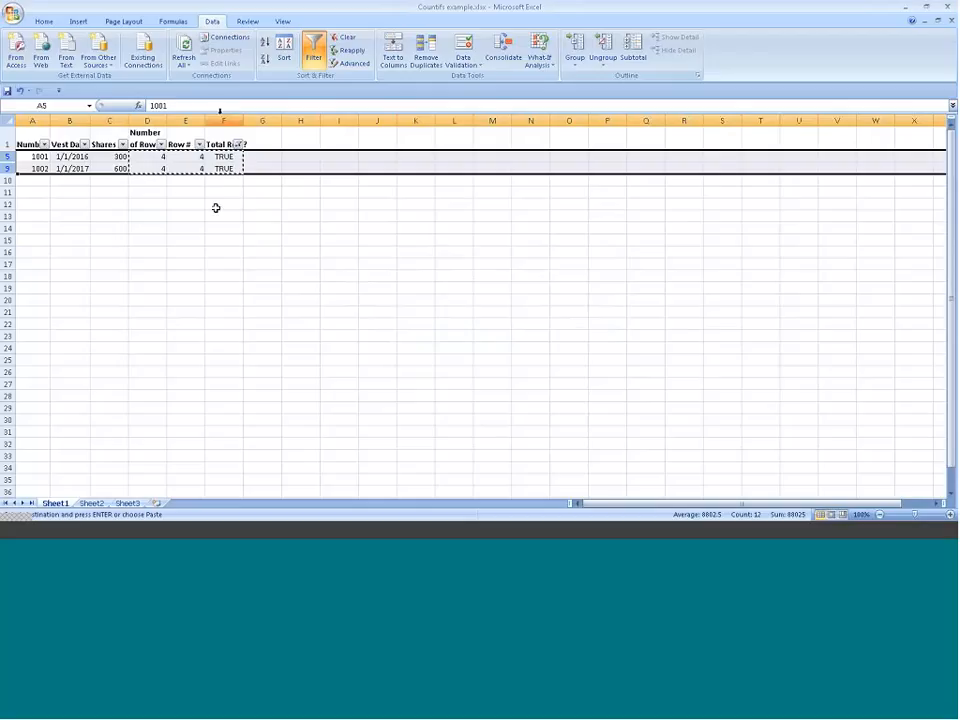
pyautogui.press('Delete')
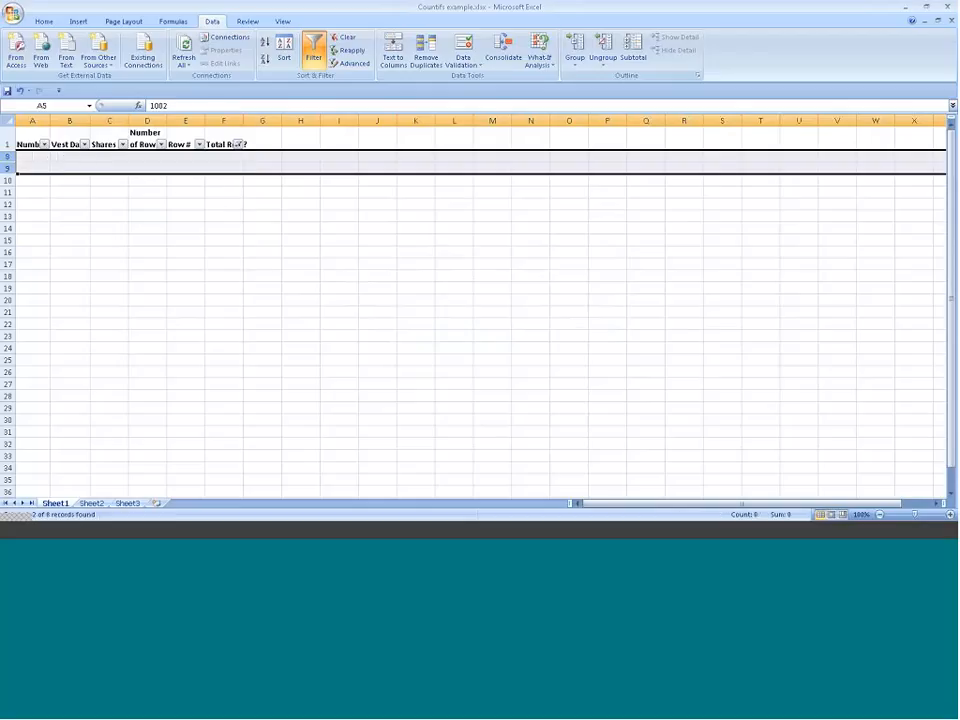
pyautogui.click(238, 144)
pyautogui.click(150, 248)
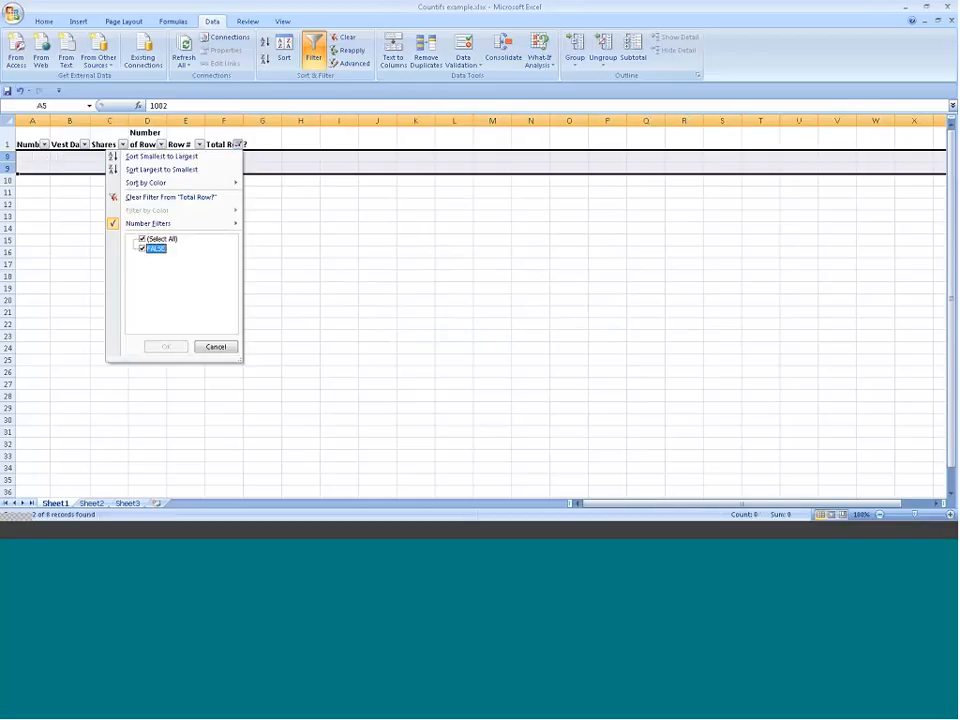
pyautogui.click(164, 346)
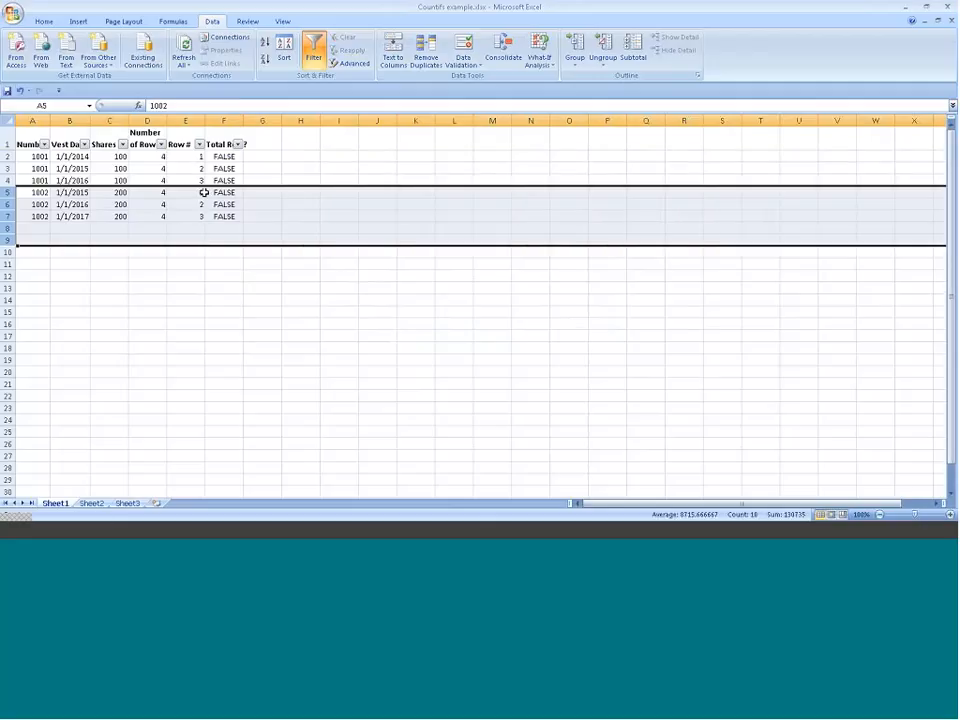
pyautogui.click(81, 220)
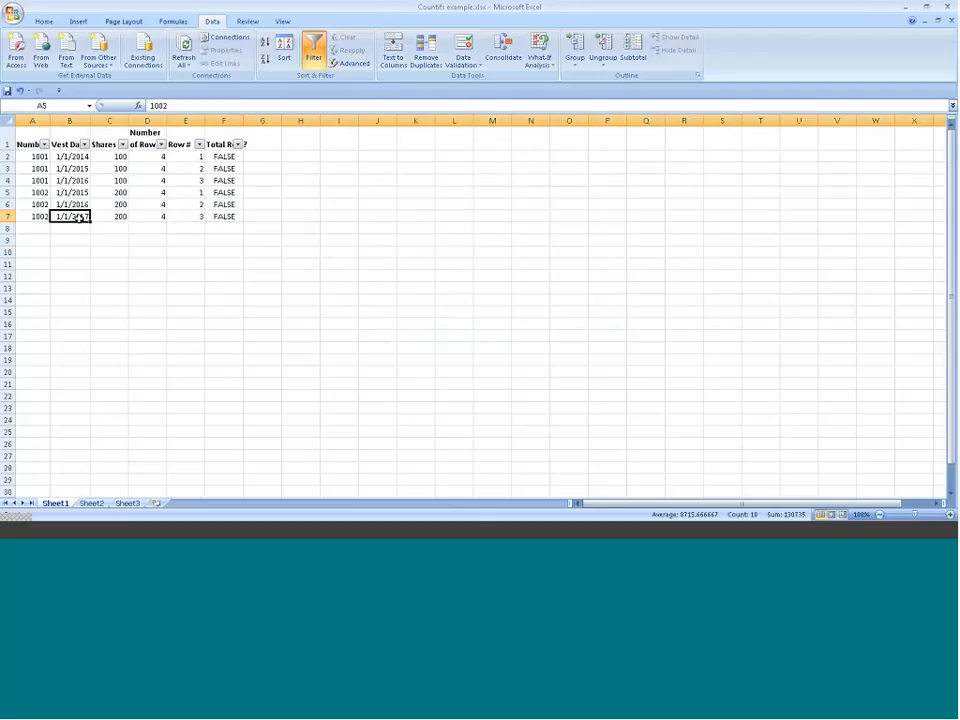